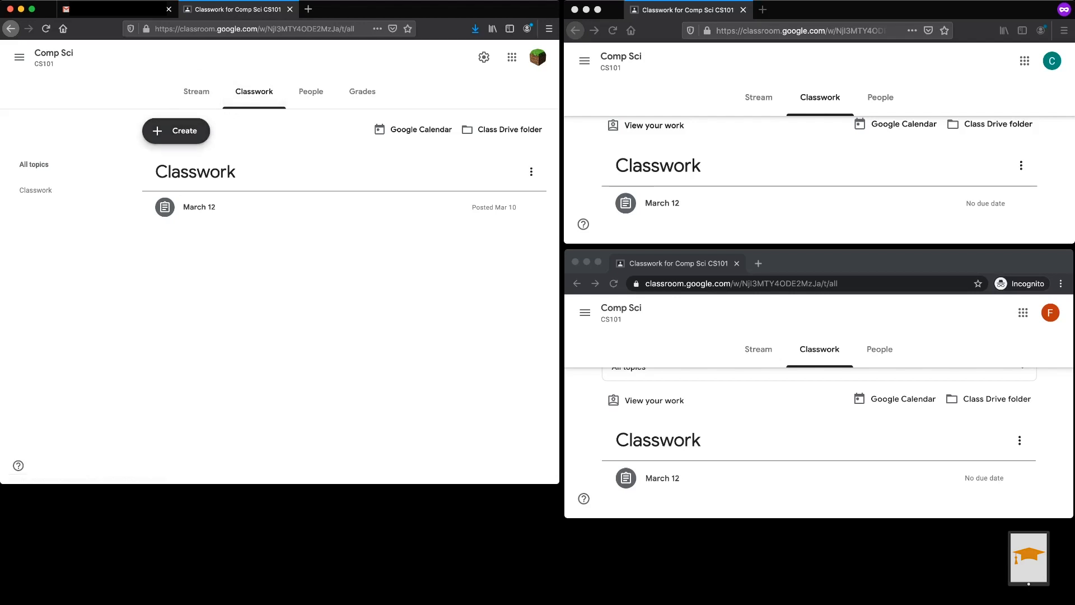
- Create a new question post in the Comp Sci class asking "Which loop structure do you prefer?"
{"action": "left_click", "coordinate": [176, 130]}
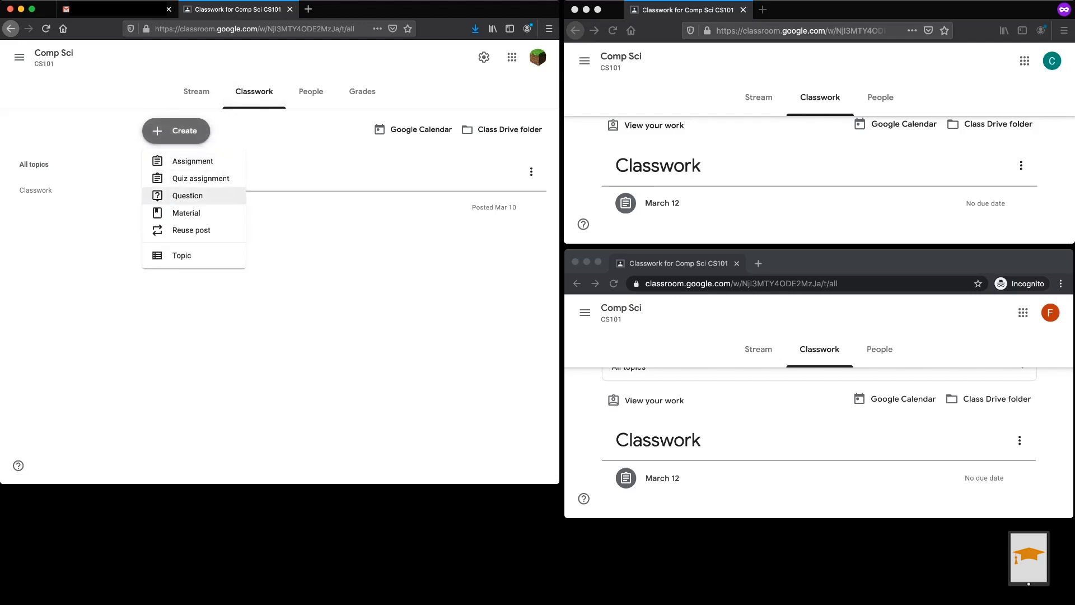
{"action": "left_click", "coordinate": [188, 196]}
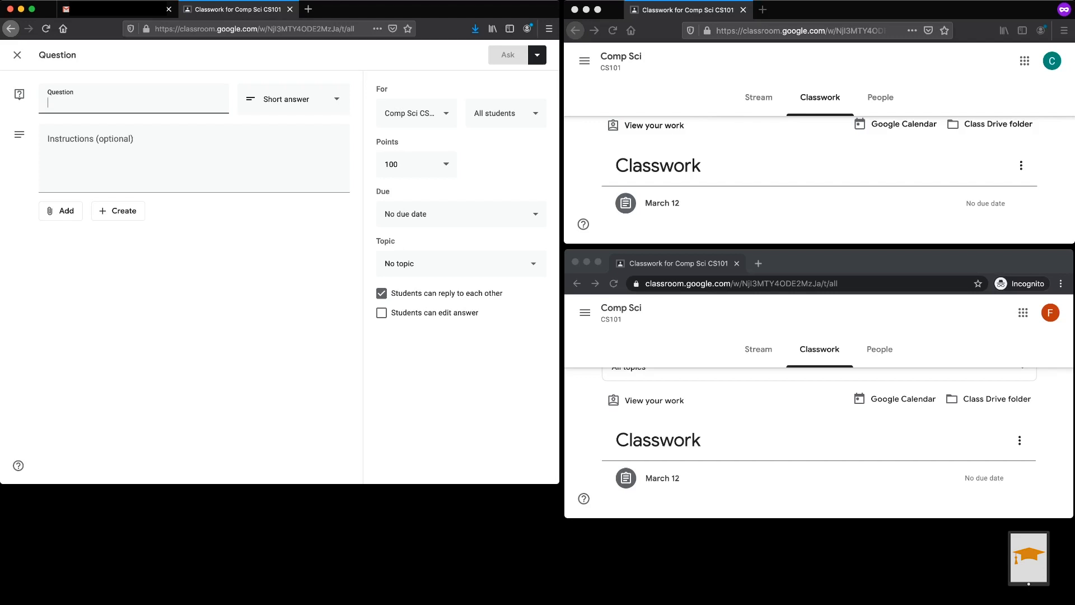
{"action": "type", "text": "Whi"}
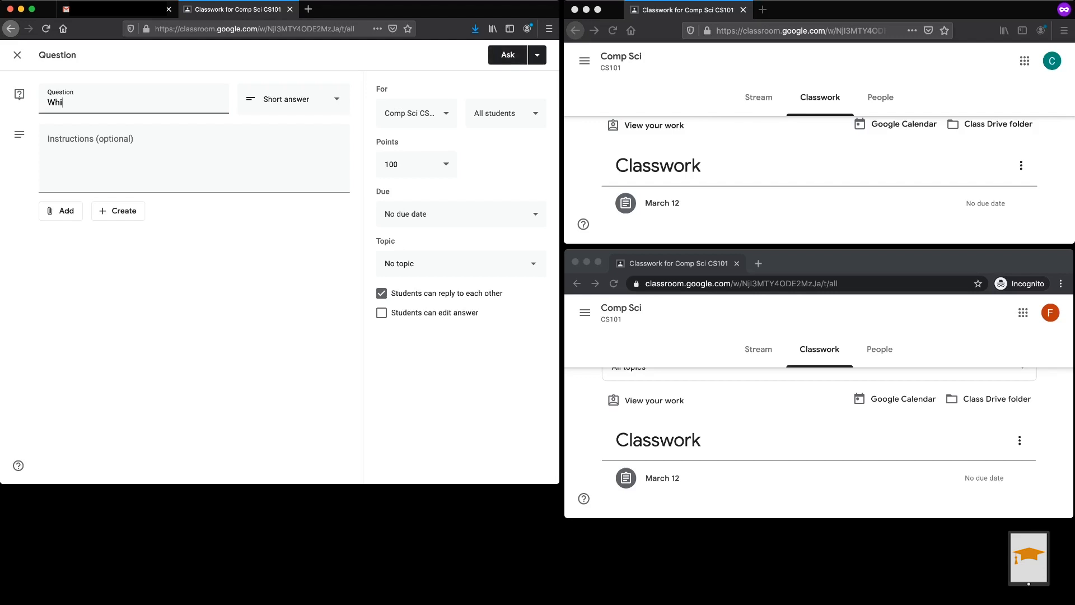
{"action": "type", "text": "ch loop stru"}
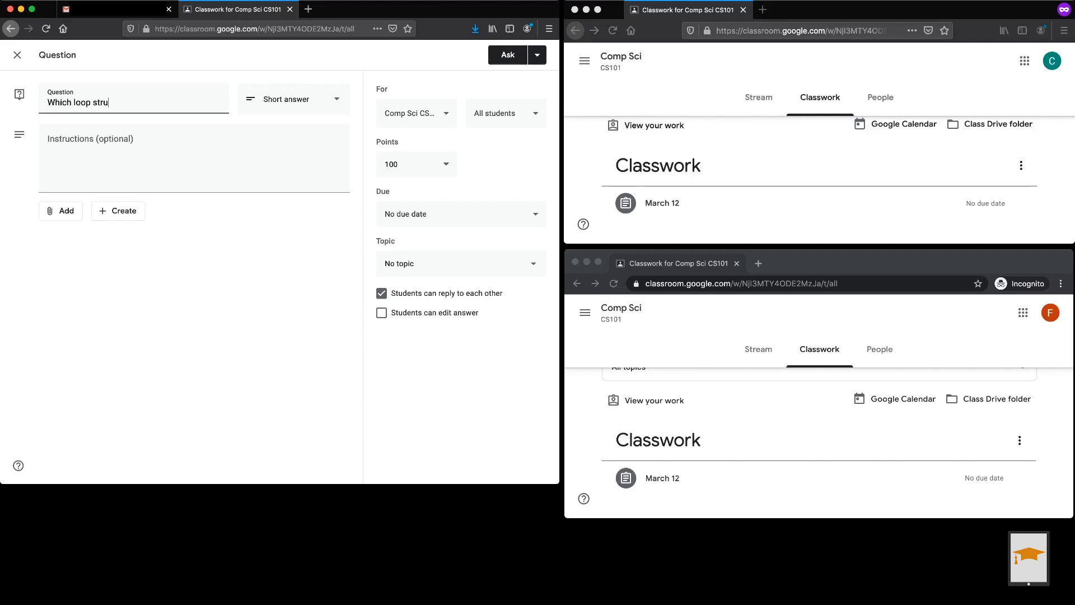
{"action": "type", "text": "cture do you prefer?"}
- Switch the question type to Multiple choice and return it to Short answer
{"action": "left_click", "coordinate": [294, 100]}
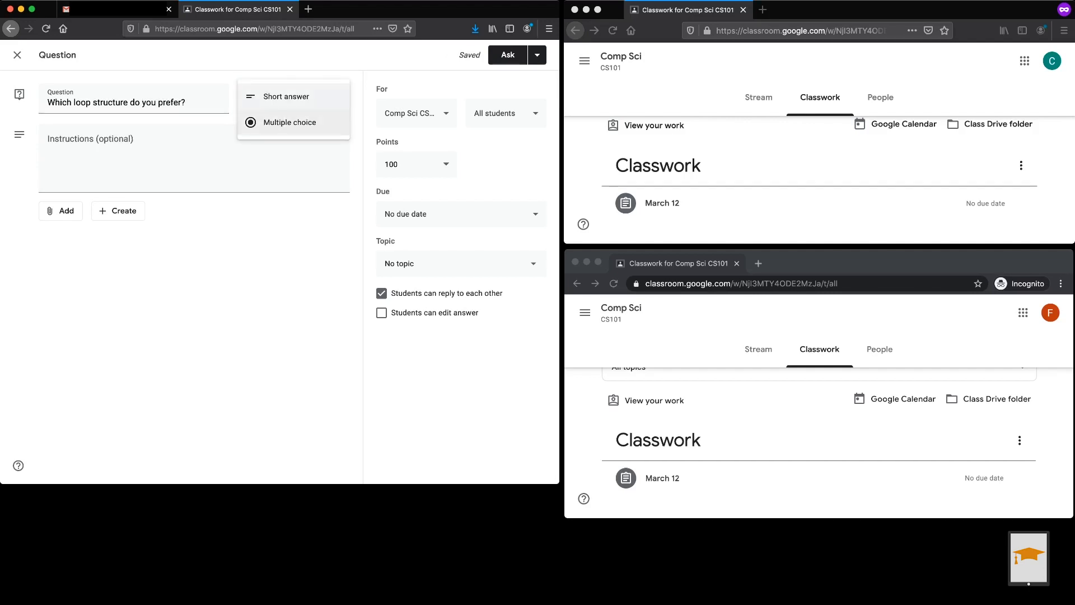
{"action": "left_click", "coordinate": [290, 122]}
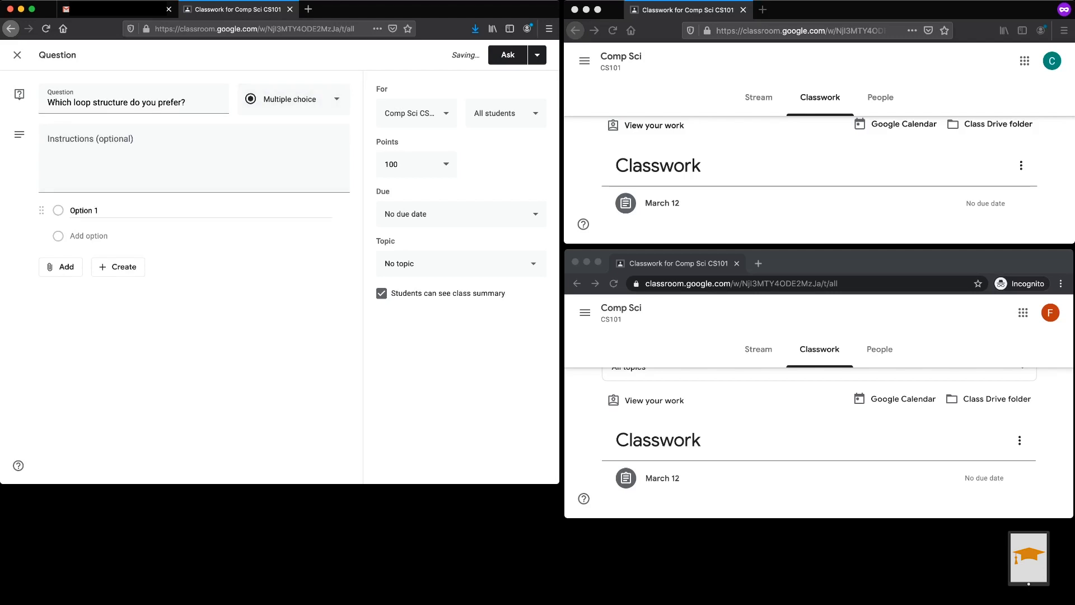
{"action": "left_click", "coordinate": [294, 100]}
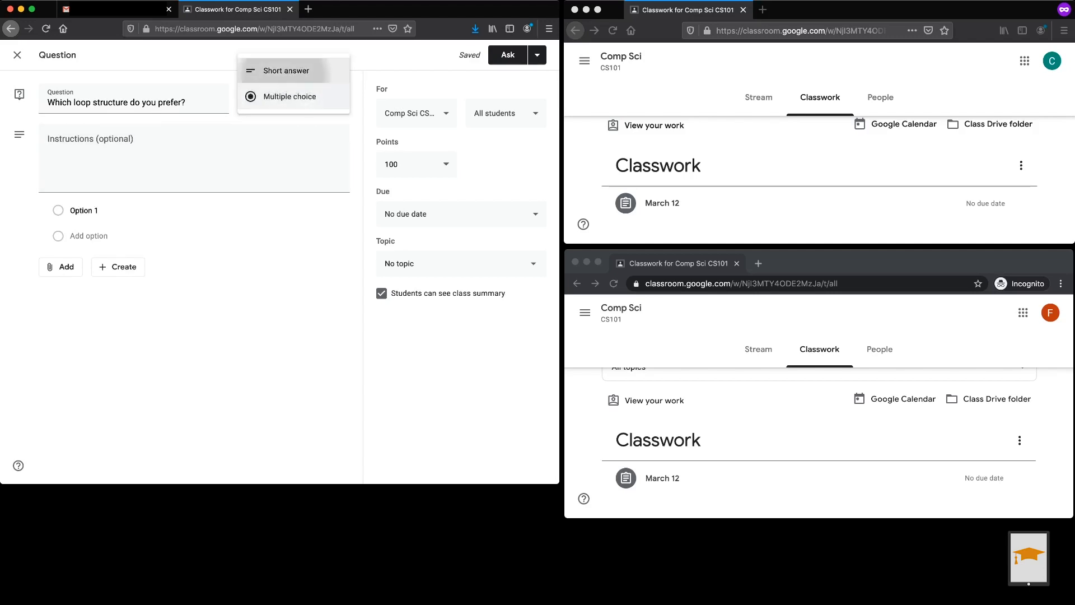
{"action": "left_click", "coordinate": [286, 71]}
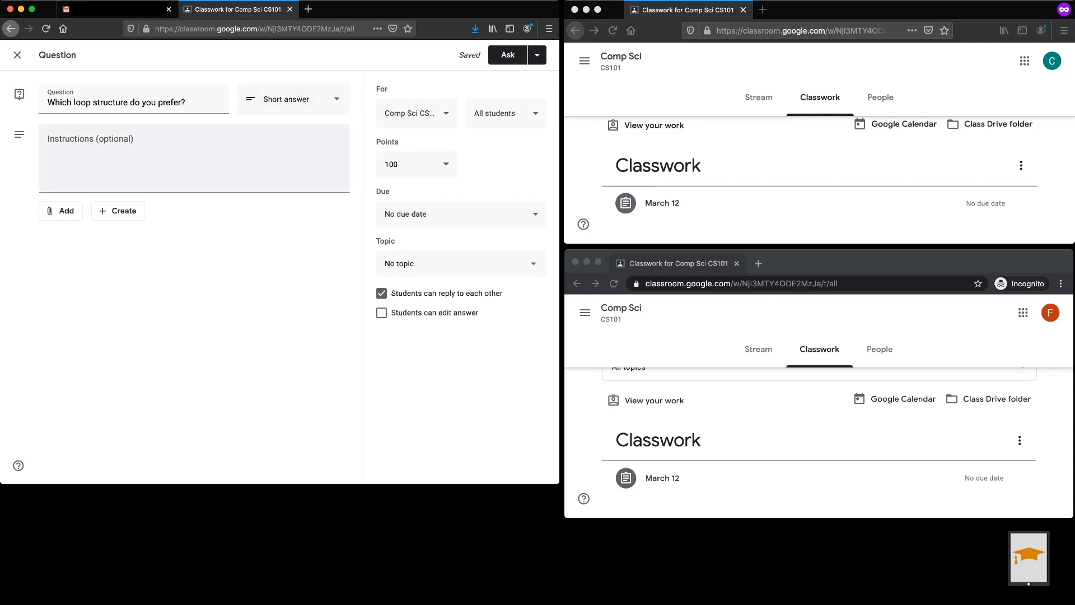
- Enter the question's instructions as "Give at least one reason for your answer."
{"action": "left_click", "coordinate": [159, 154]}
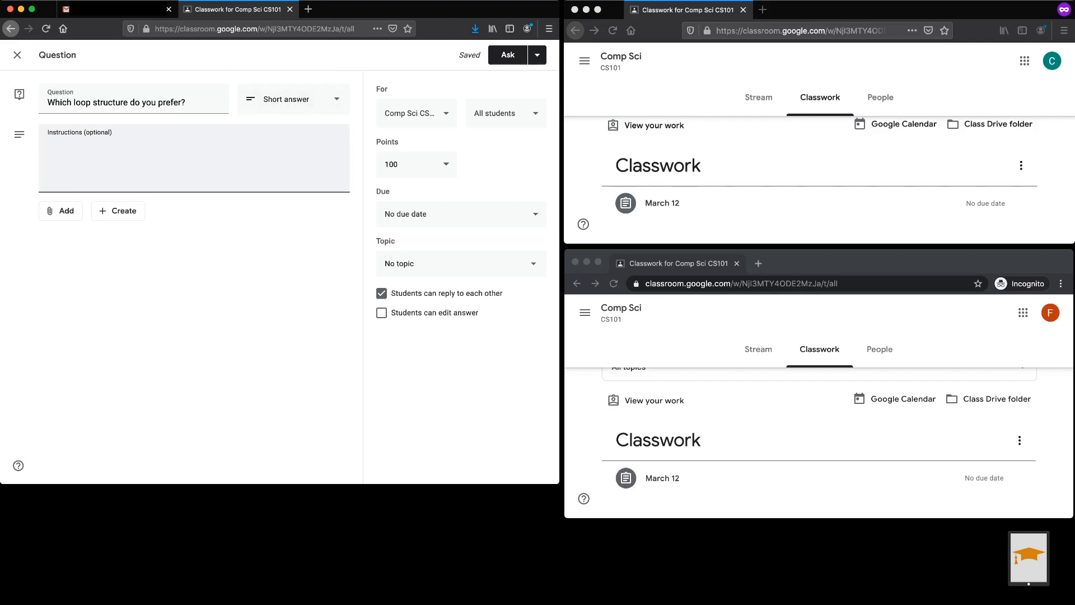
{"action": "type", "text": "Give at least one reas"}
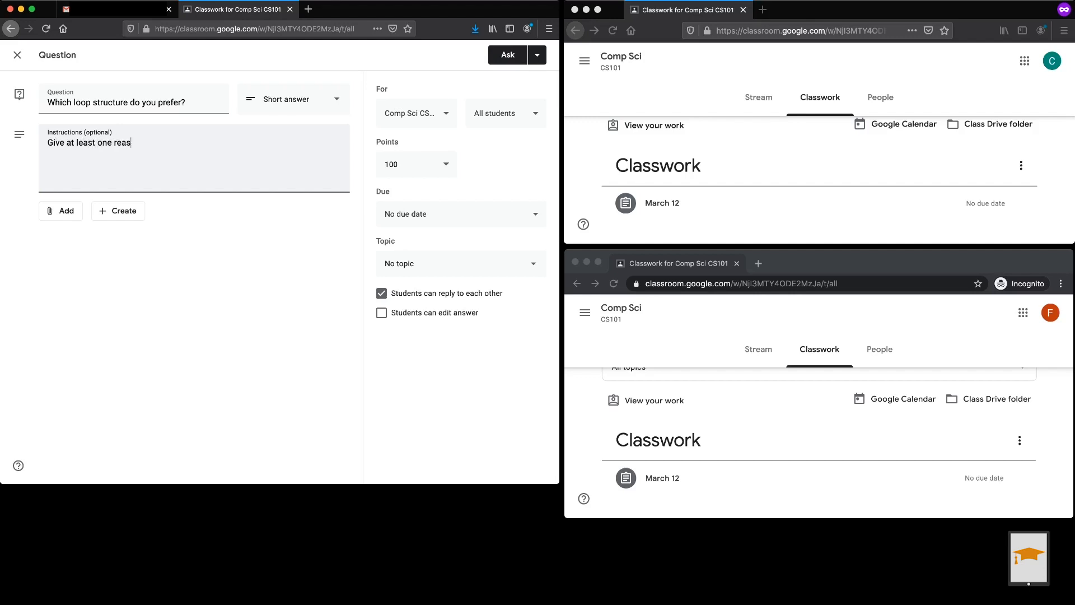
{"action": "type", "text": "on for your answer."}
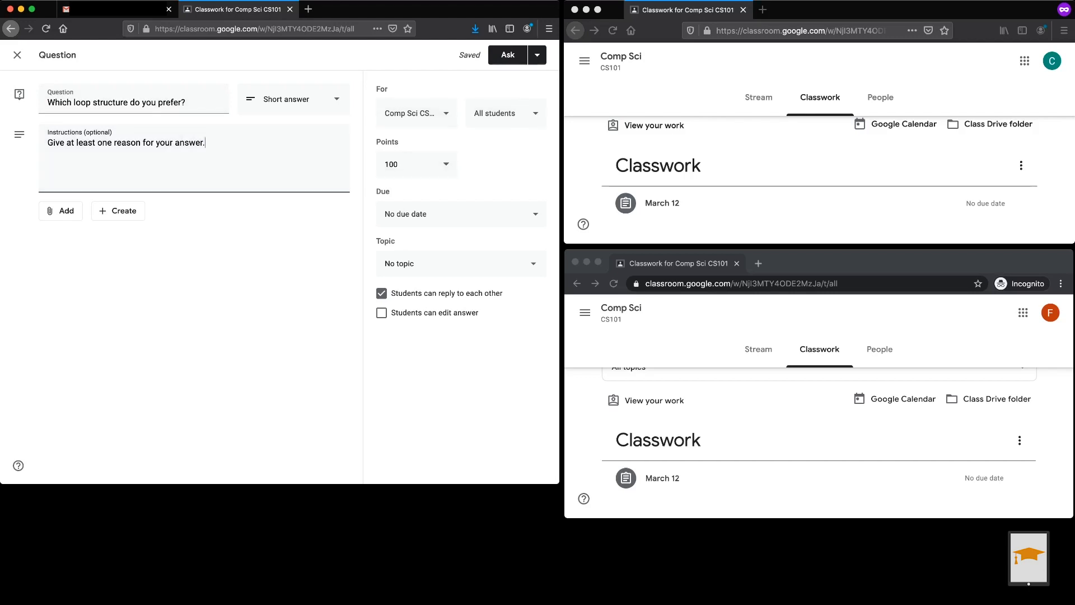
- Check which classes the question can be posted to and set its points to Ungraded
{"action": "left_click", "coordinate": [416, 113]}
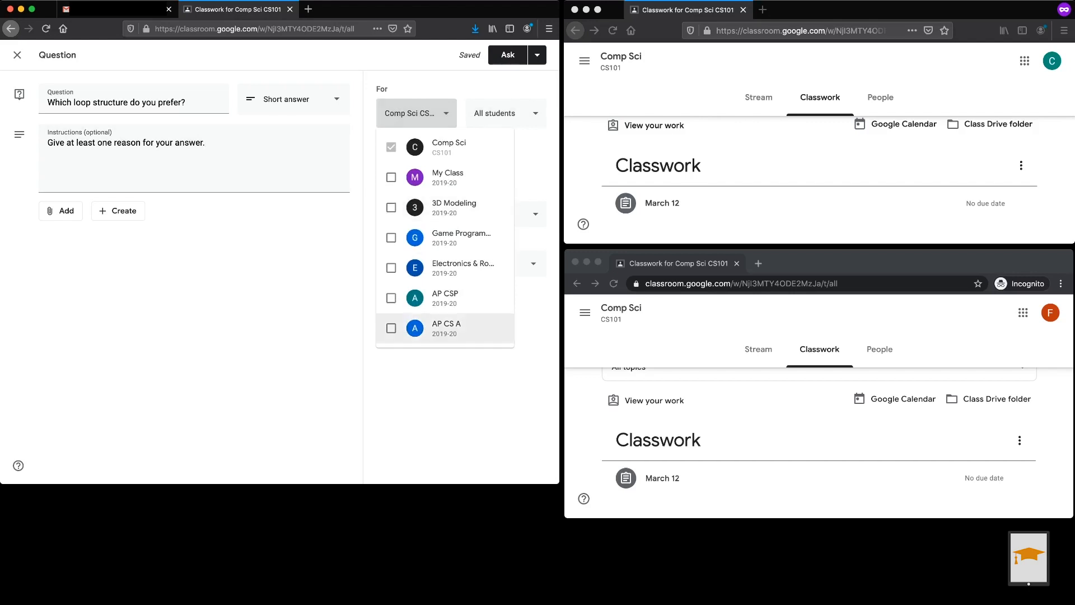
{"action": "left_click", "coordinate": [416, 113]}
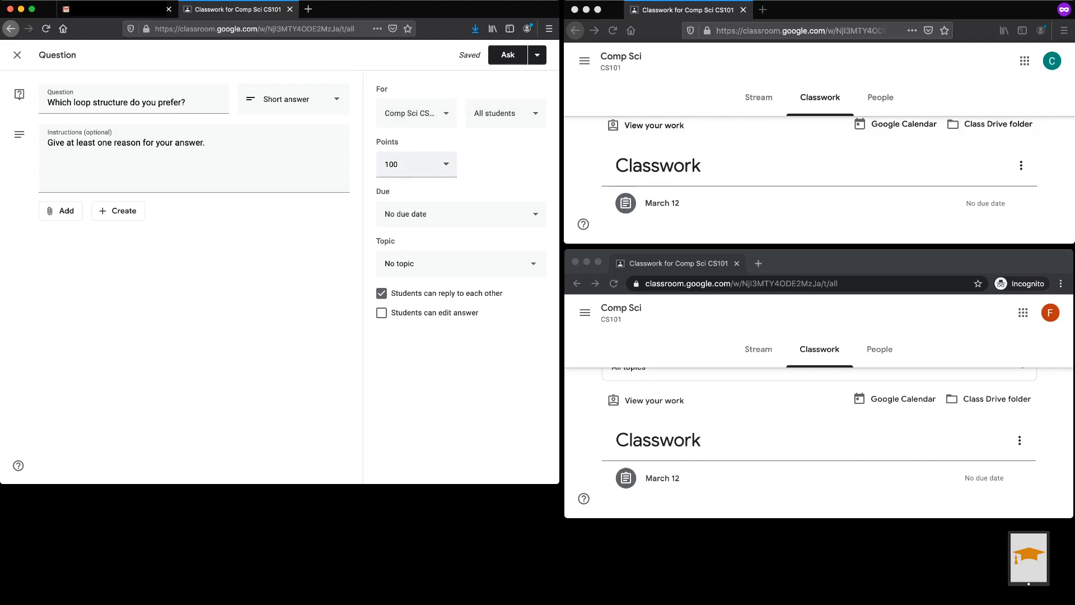
{"action": "left_click", "coordinate": [446, 165]}
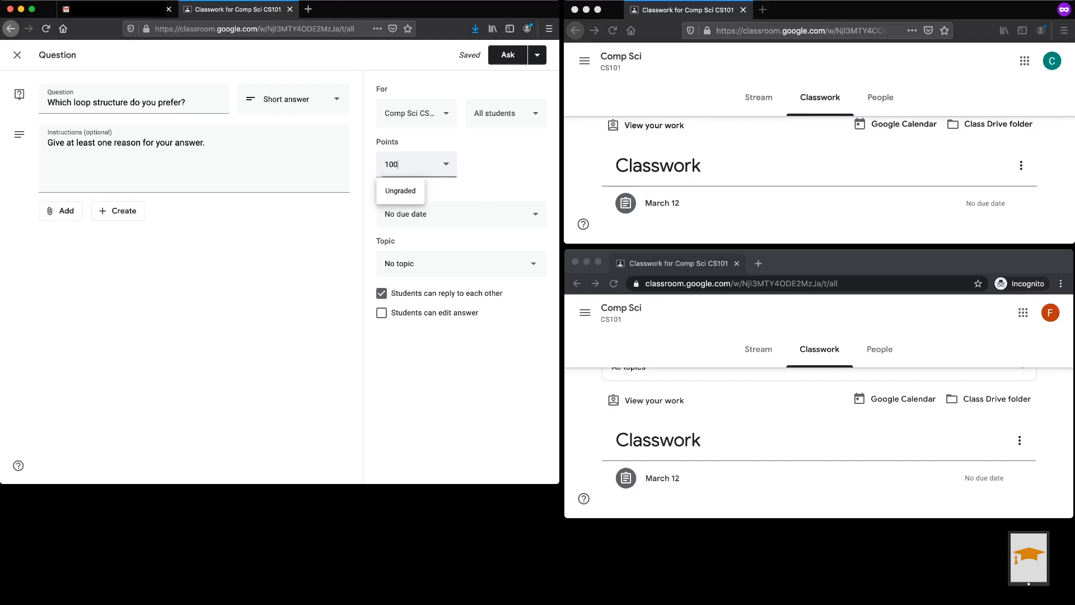
{"action": "left_click", "coordinate": [400, 191]}
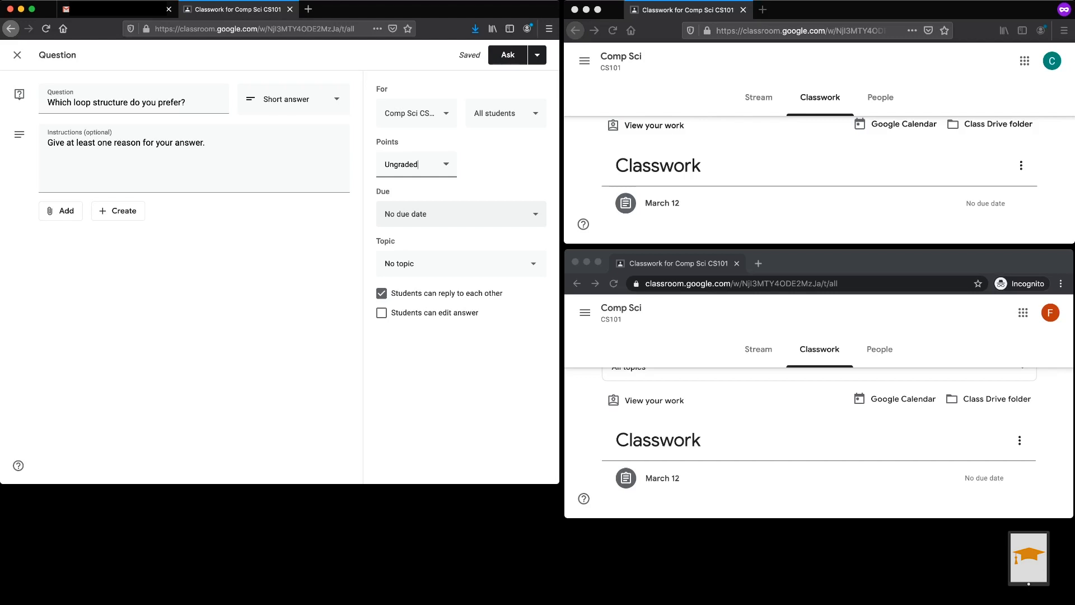
- Look at the due date options without setting one and assign the question to the Classwork topic
{"action": "left_click", "coordinate": [529, 214]}
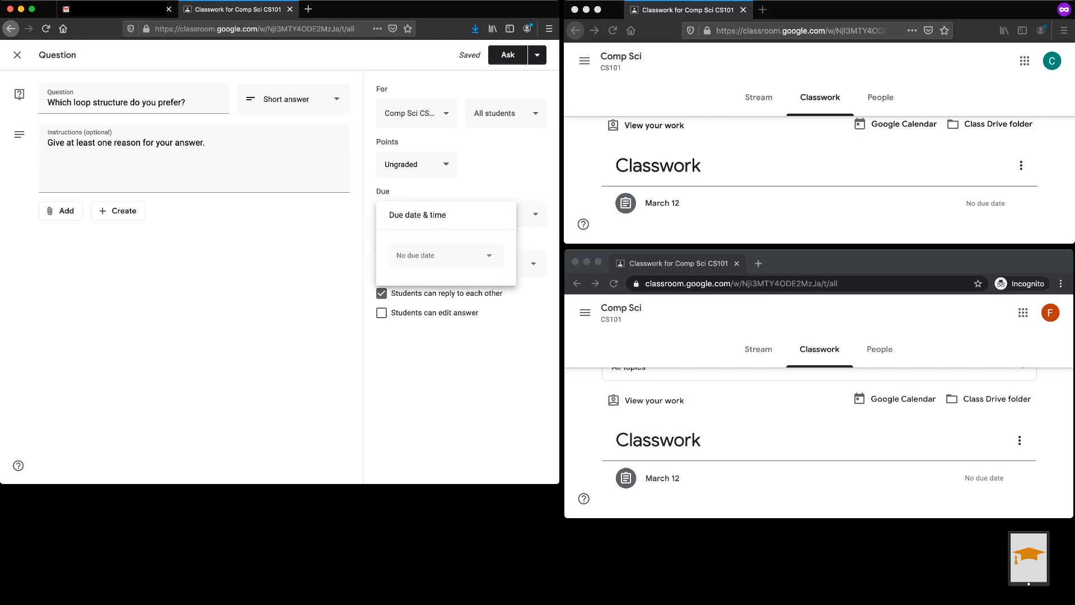
{"action": "key", "text": "Escape"}
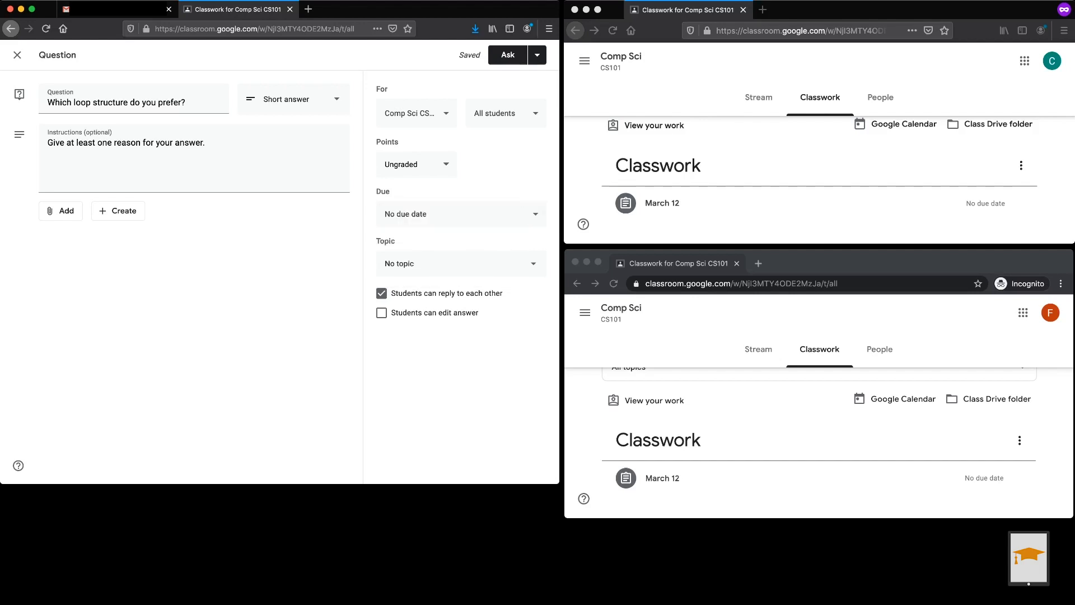
{"action": "left_click", "coordinate": [460, 264]}
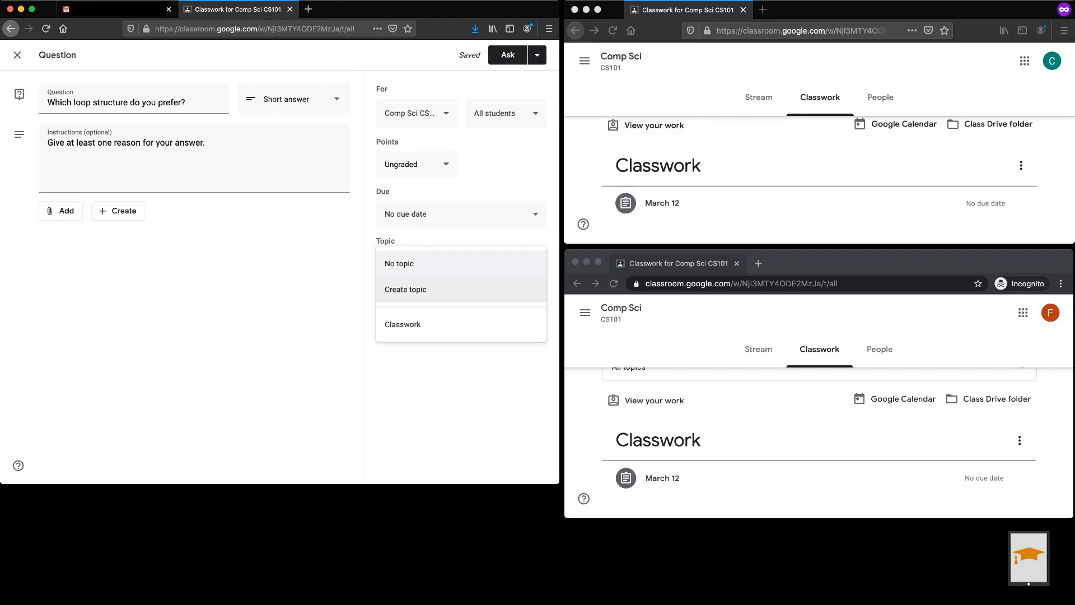
{"action": "left_click", "coordinate": [426, 325]}
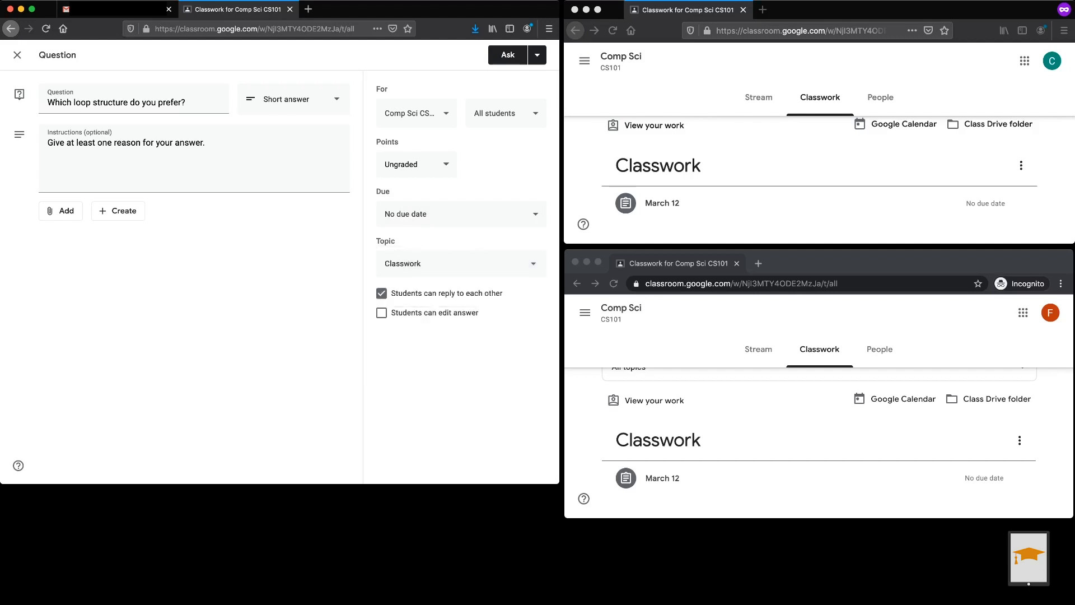
{"action": "left_click", "coordinate": [461, 263]}
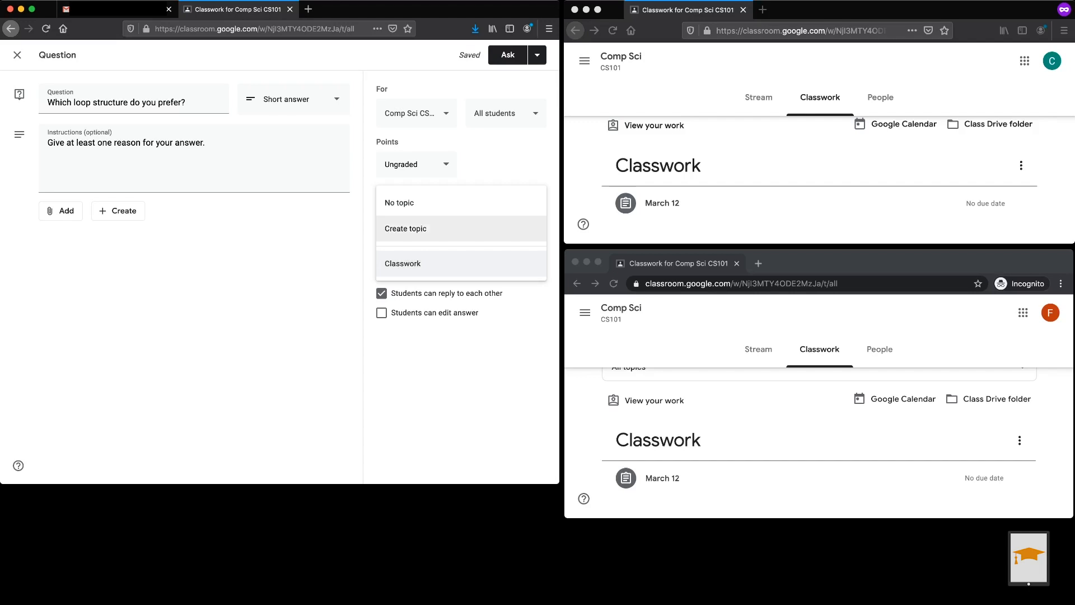
{"action": "left_click", "coordinate": [425, 264]}
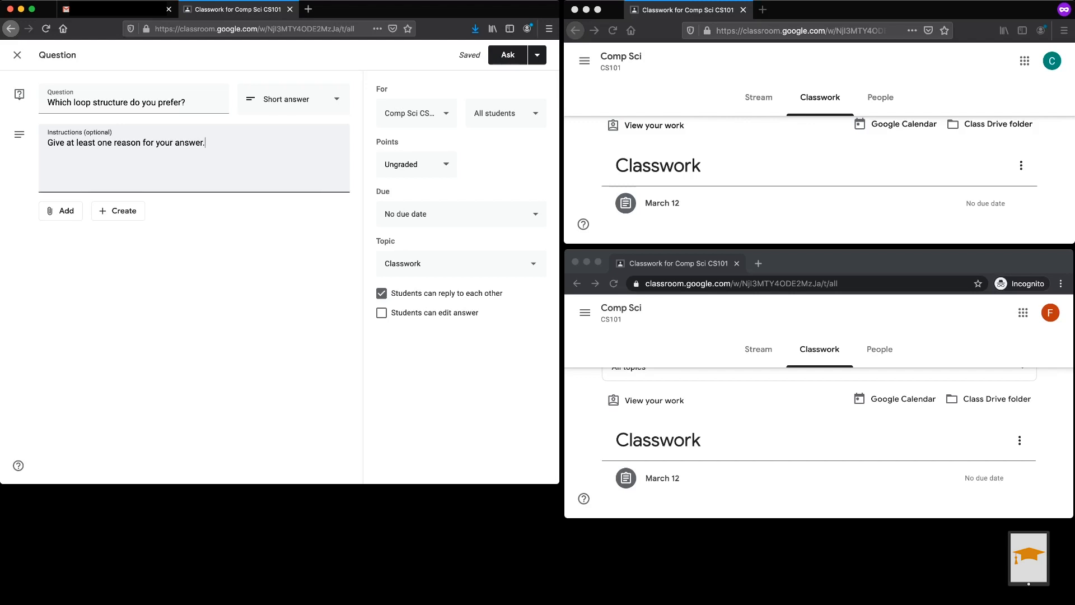
- Append "When finished, comment on at least one classmate's response." to the question's instructions
{"action": "type", "text": "When finished, comm"}
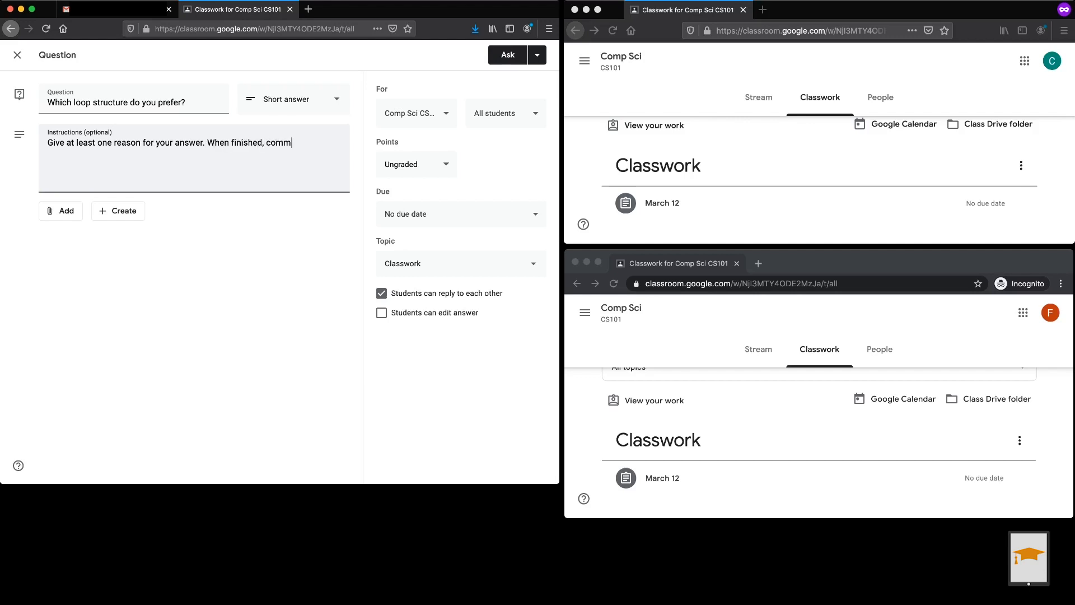
{"action": "type", "text": "ent on at least one classma"}
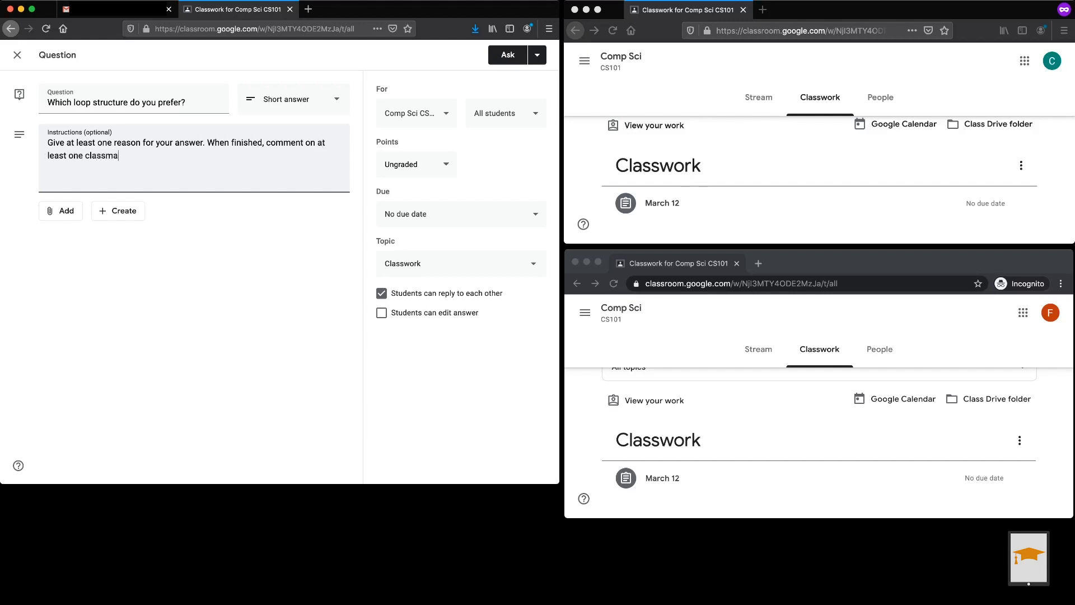
{"action": "type", "text": "te's response"}
{"action": "type", "text": "."}
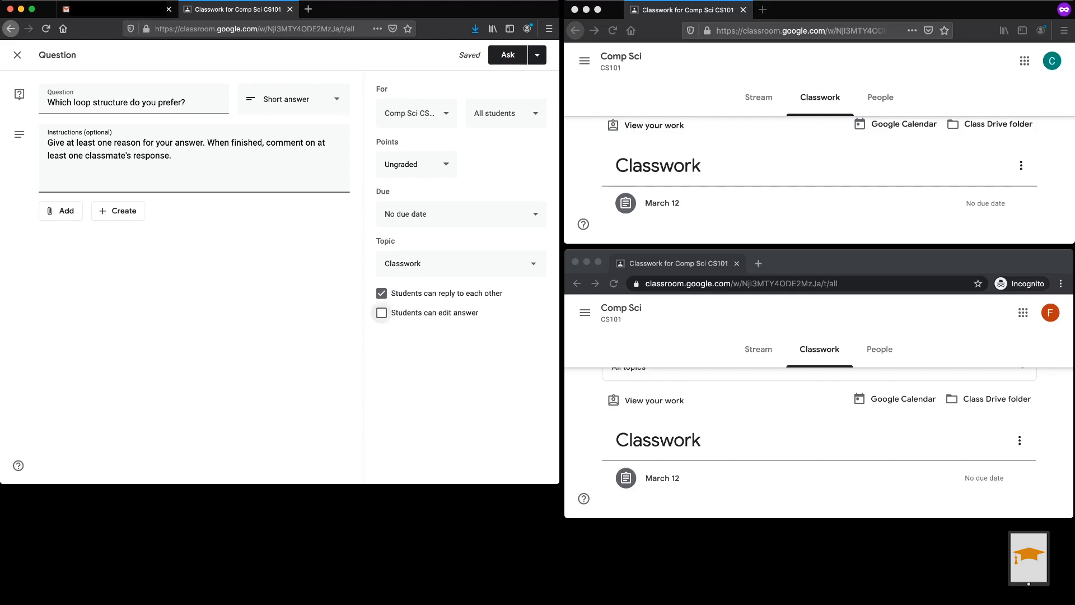
- Switch student answer editing on and off again, and post the question to the class immediately
{"action": "left_click", "coordinate": [382, 313]}
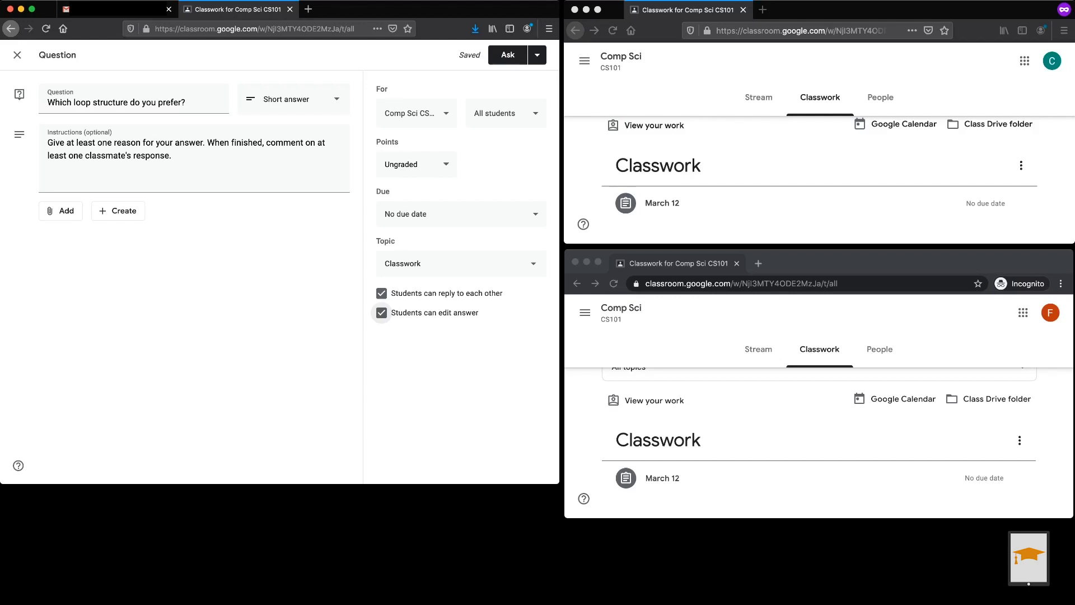
{"action": "left_click", "coordinate": [381, 312]}
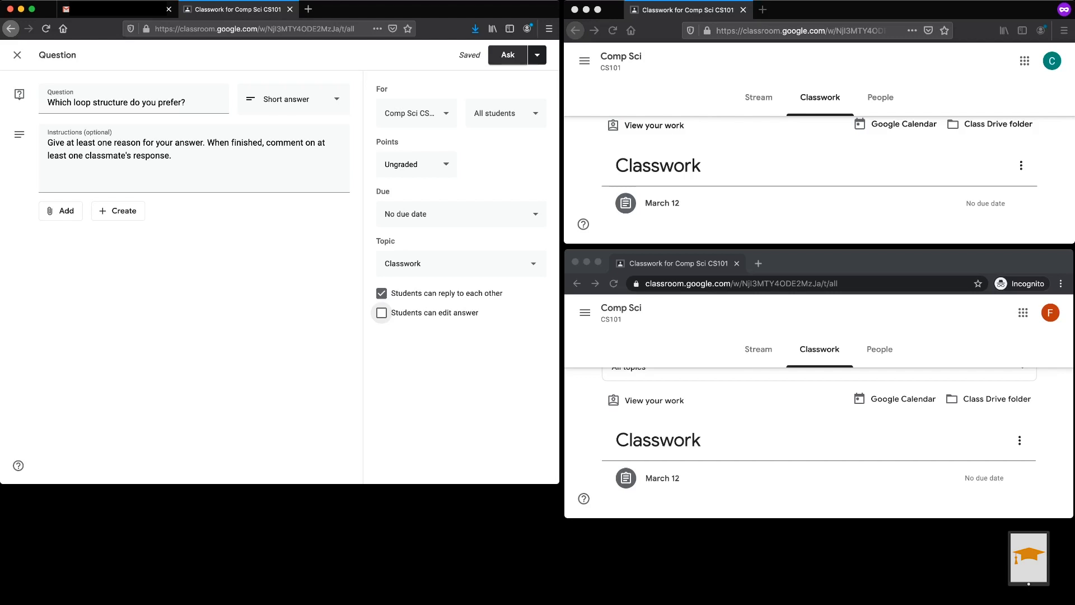
{"action": "left_click", "coordinate": [537, 55]}
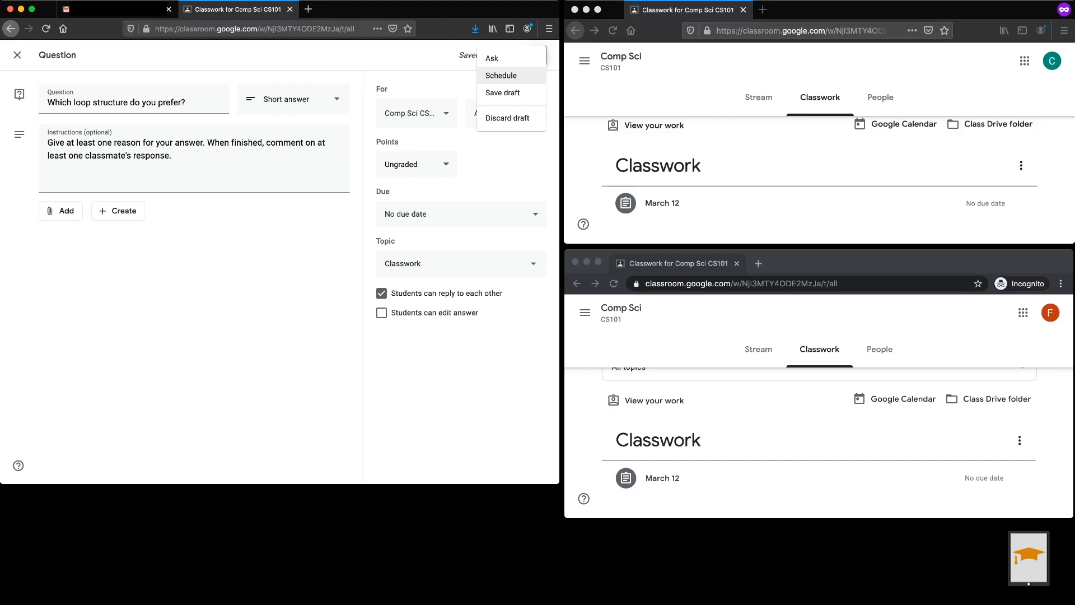
{"action": "left_click", "coordinate": [495, 59]}
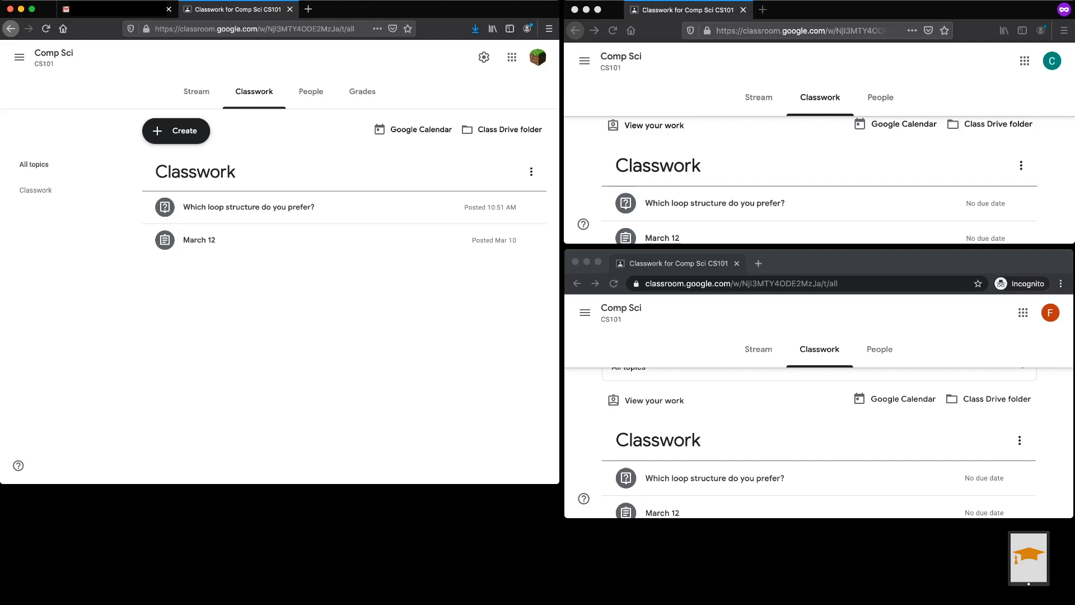
- In the first student's Classwork page, expand "Which loop structure do you prefer?" and open the full question
{"action": "scroll", "coordinate": [819, 179], "scroll_direction": "down", "scroll_amount": 1}
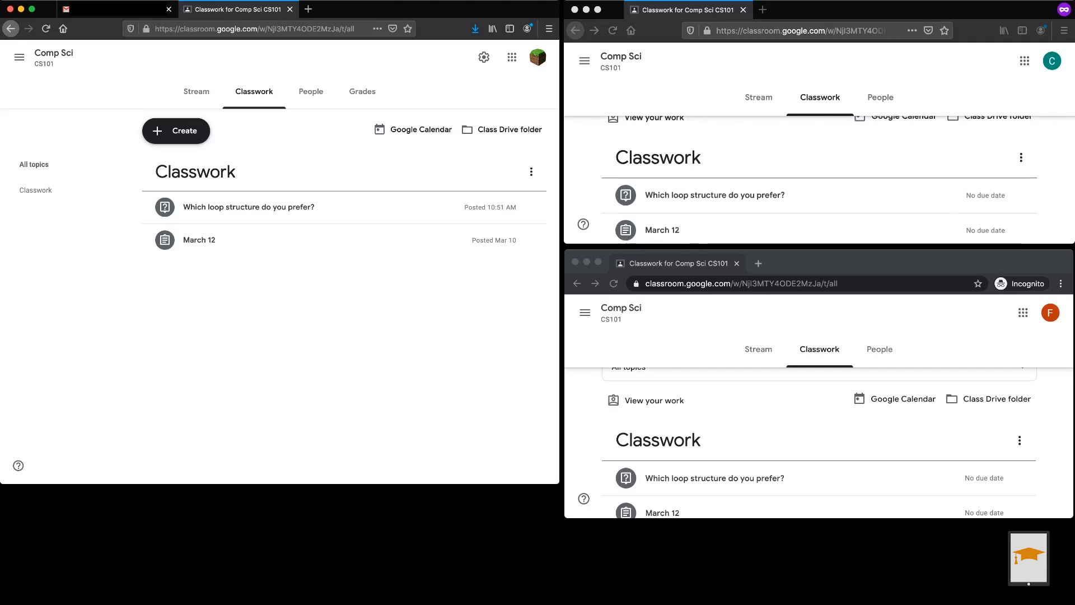
{"action": "left_click", "coordinate": [715, 195]}
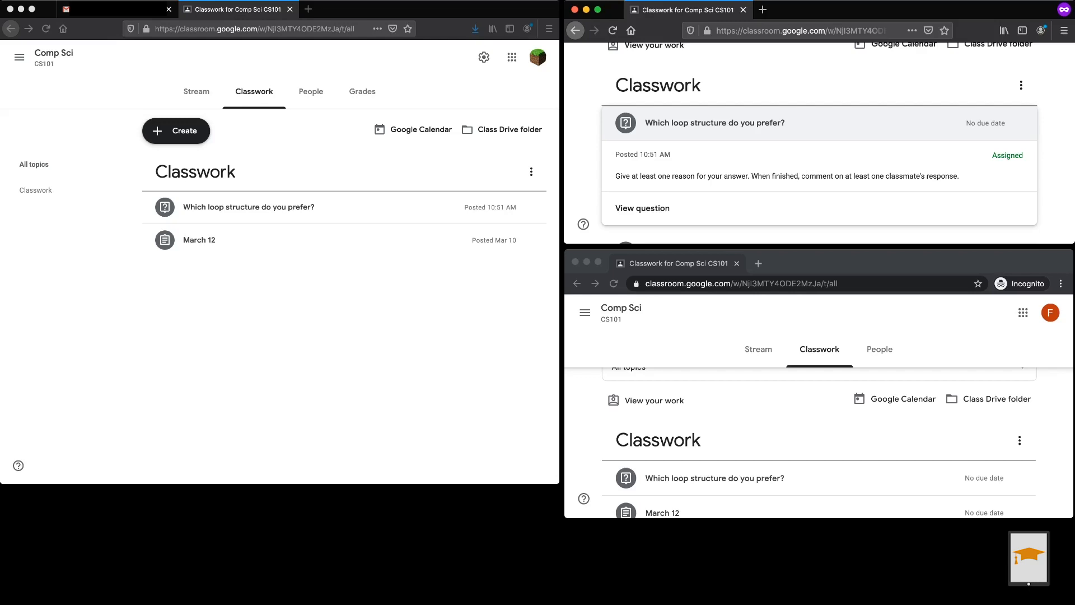
{"action": "scroll", "coordinate": [819, 443], "scroll_direction": "down", "scroll_amount": 1}
{"action": "scroll", "coordinate": [819, 442], "scroll_direction": "up", "scroll_amount": 1}
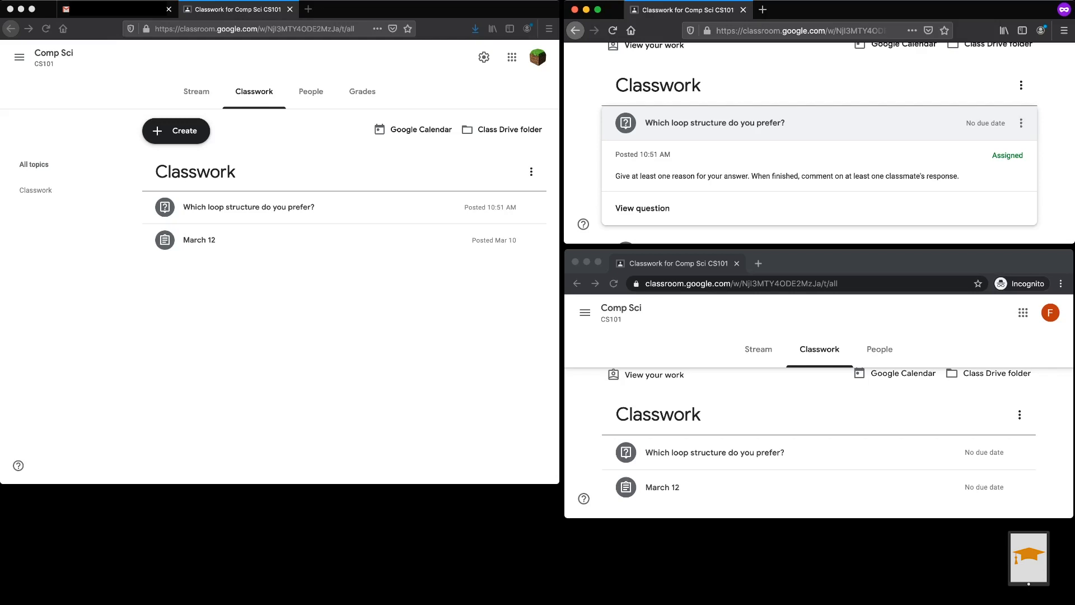
{"action": "scroll", "coordinate": [820, 168], "scroll_direction": "up", "scroll_amount": 1}
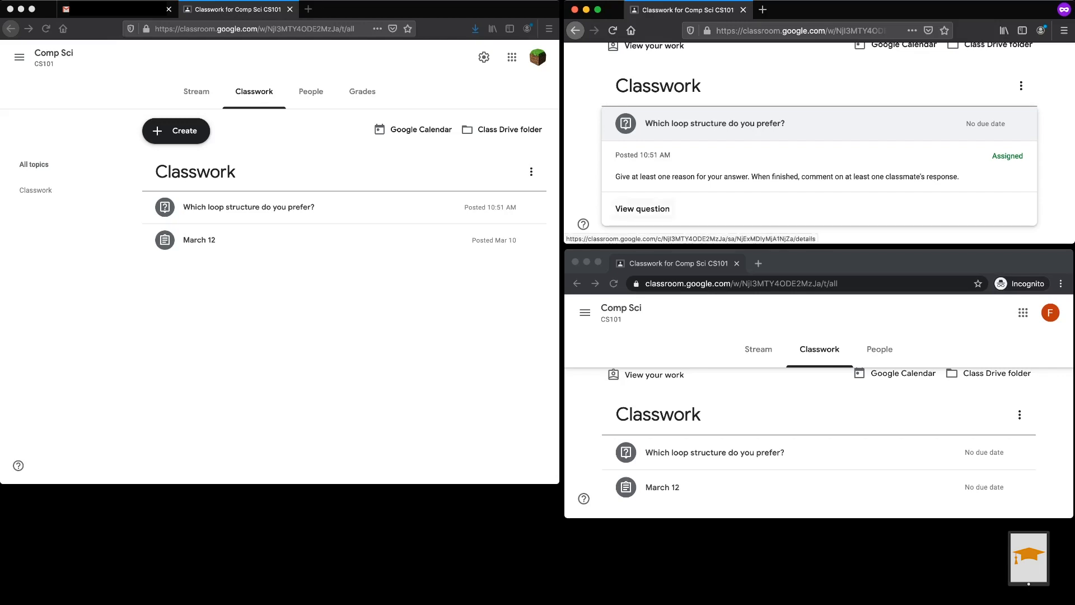
{"action": "left_click", "coordinate": [643, 209]}
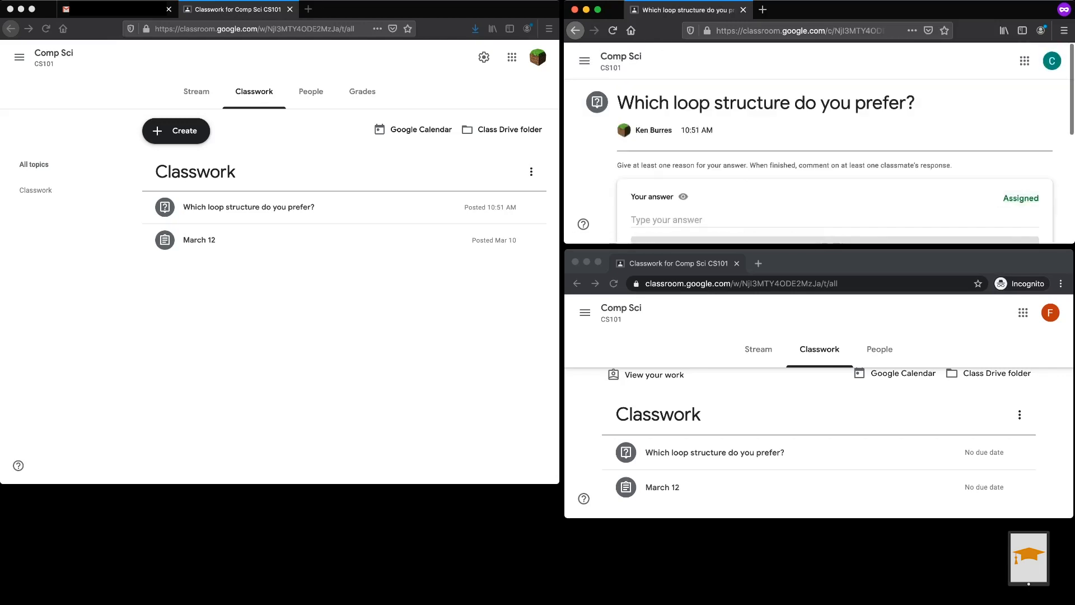
- Look over the answer field, private comments and class comments on the first student's question page
{"action": "scroll", "coordinate": [820, 143], "scroll_direction": "down", "scroll_amount": 2}
{"action": "left_click", "coordinate": [739, 164]}
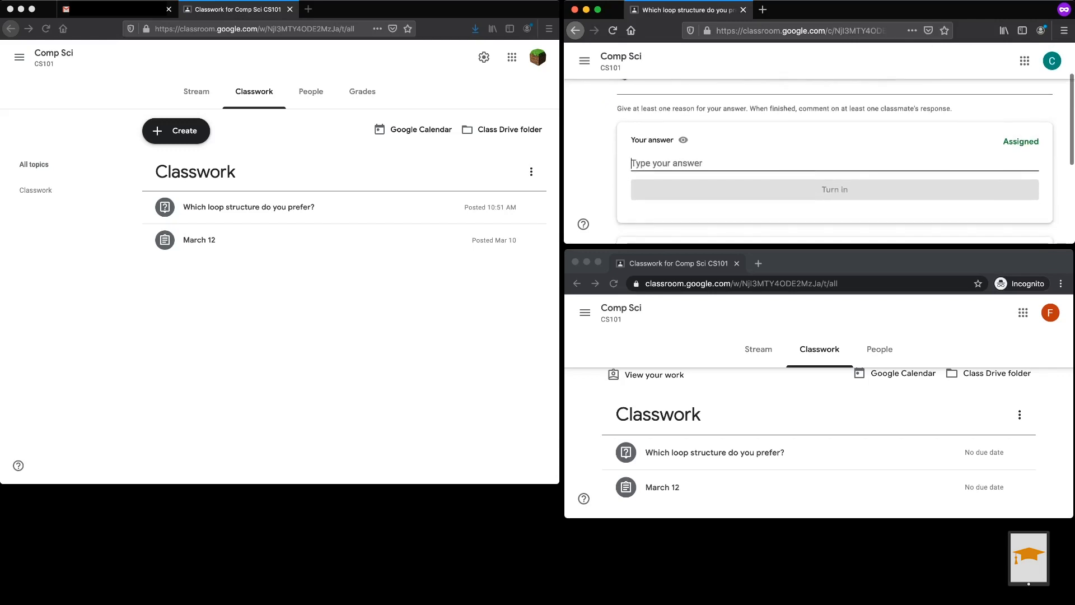
{"action": "scroll", "coordinate": [820, 148], "scroll_direction": "down", "scroll_amount": 5}
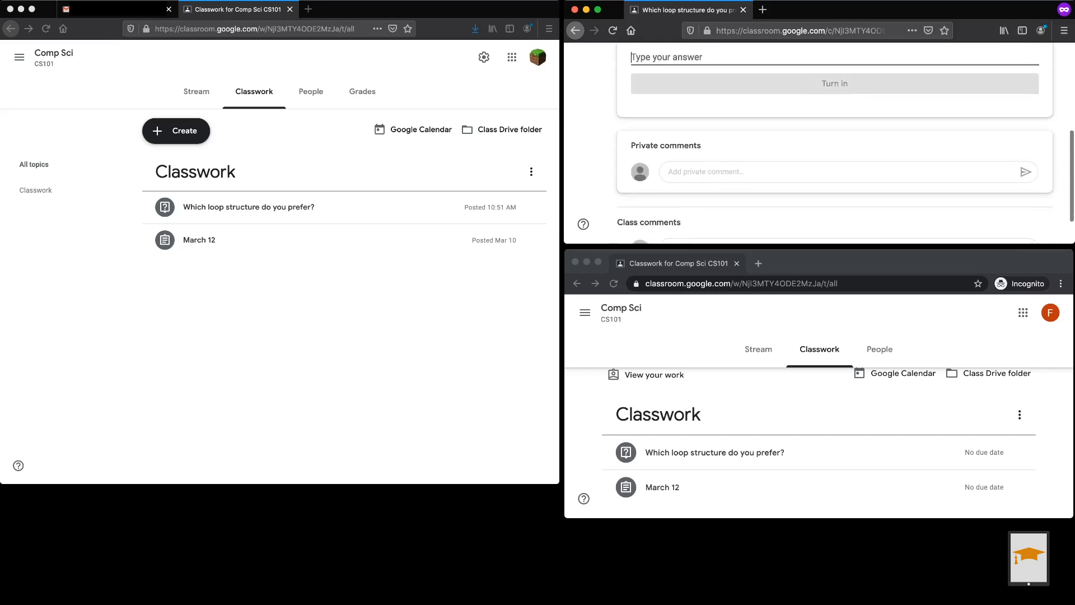
{"action": "scroll", "coordinate": [846, 161], "scroll_direction": "up", "scroll_amount": 1}
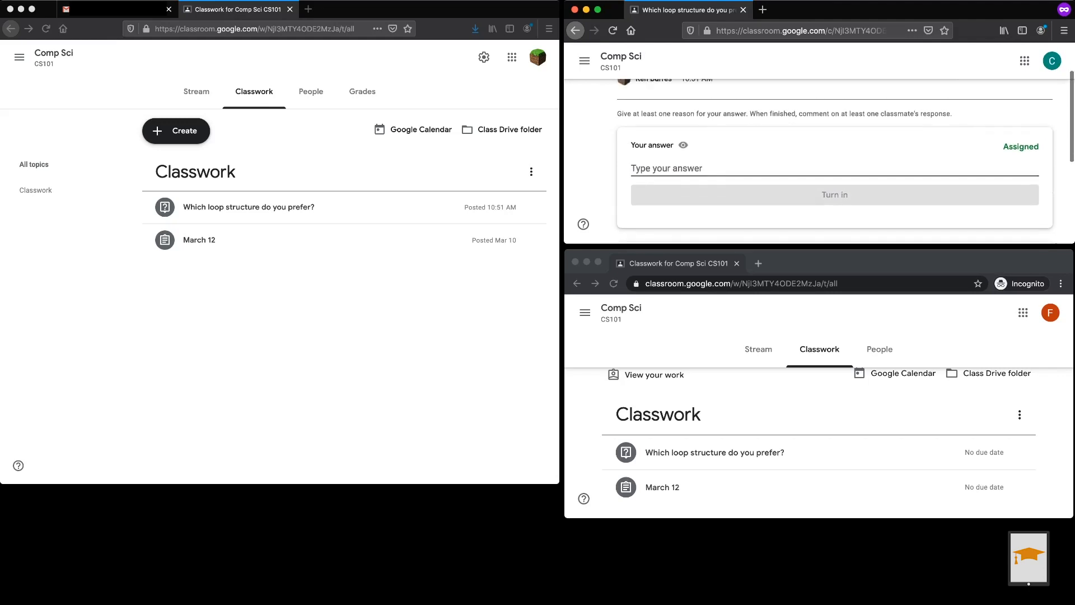
- In the second student's Classwork page, expand "Which loop structure do you prefer?" and open the full question at its answer field
{"action": "left_click", "coordinate": [806, 420]}
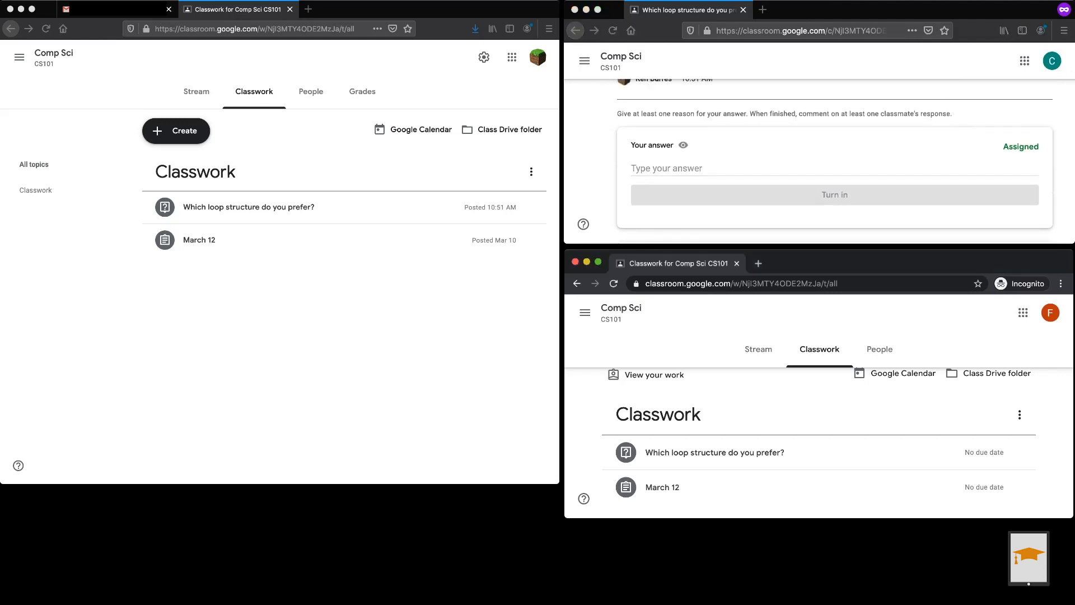
{"action": "left_click", "coordinate": [784, 453]}
{"action": "scroll", "coordinate": [784, 452], "scroll_direction": "down", "scroll_amount": 2}
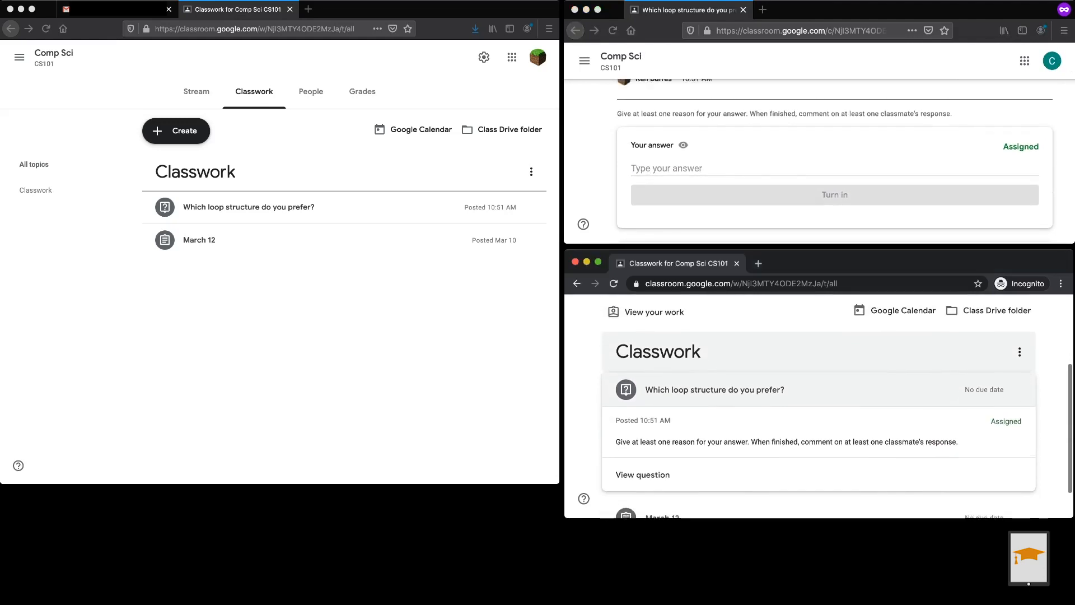
{"action": "left_click", "coordinate": [643, 468]}
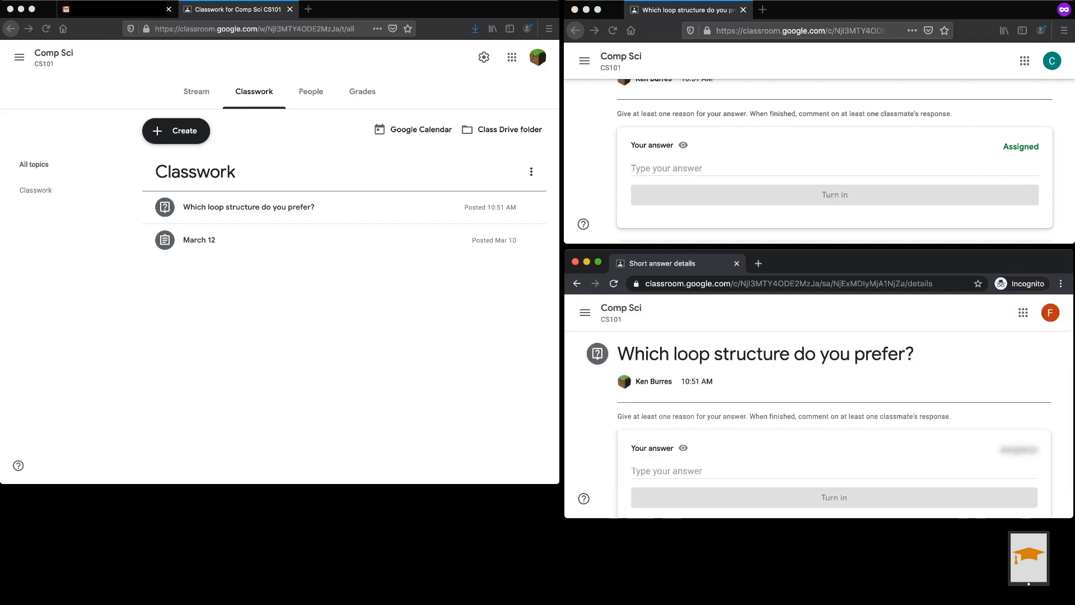
{"action": "scroll", "coordinate": [818, 415], "scroll_direction": "down", "scroll_amount": 2}
{"action": "left_click", "coordinate": [672, 406]}
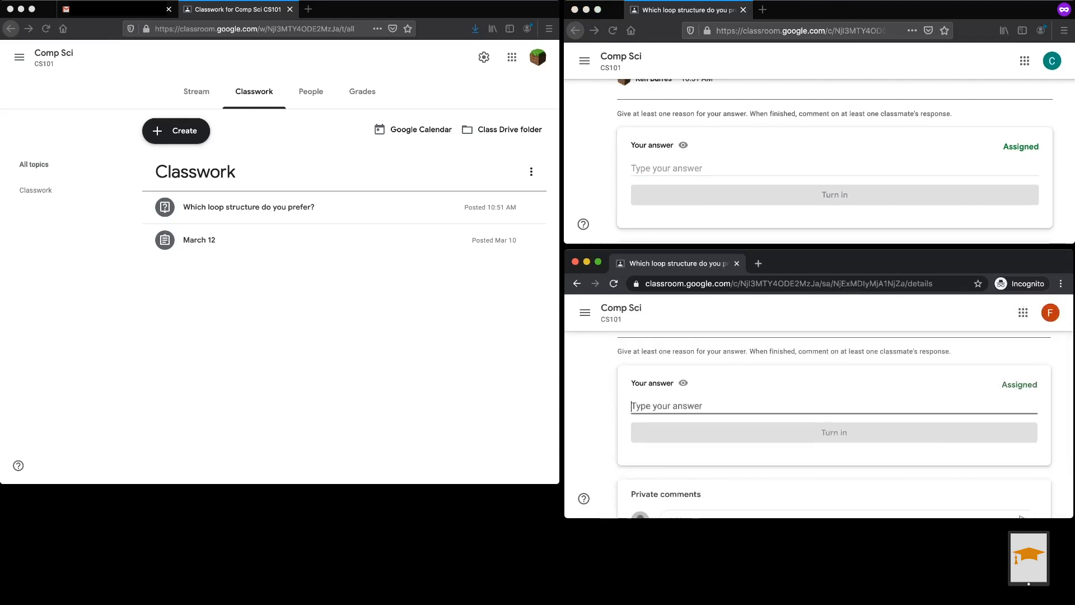
- As the first student, answer "The while loop. It is easier to think through." and turn it in
{"action": "left_click", "coordinate": [652, 169]}
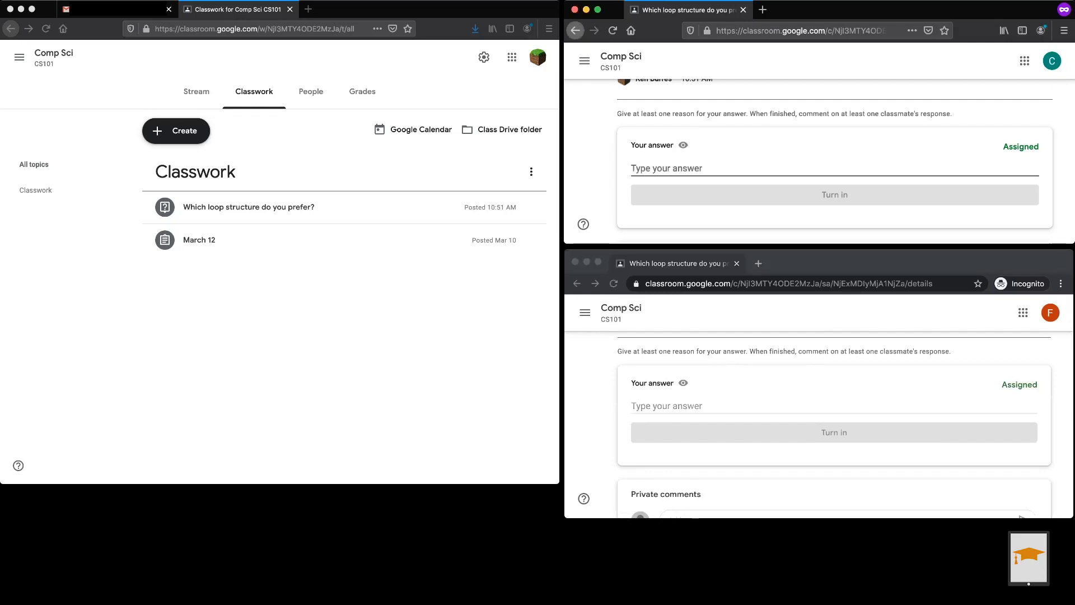
{"action": "type", "text": "The while "}
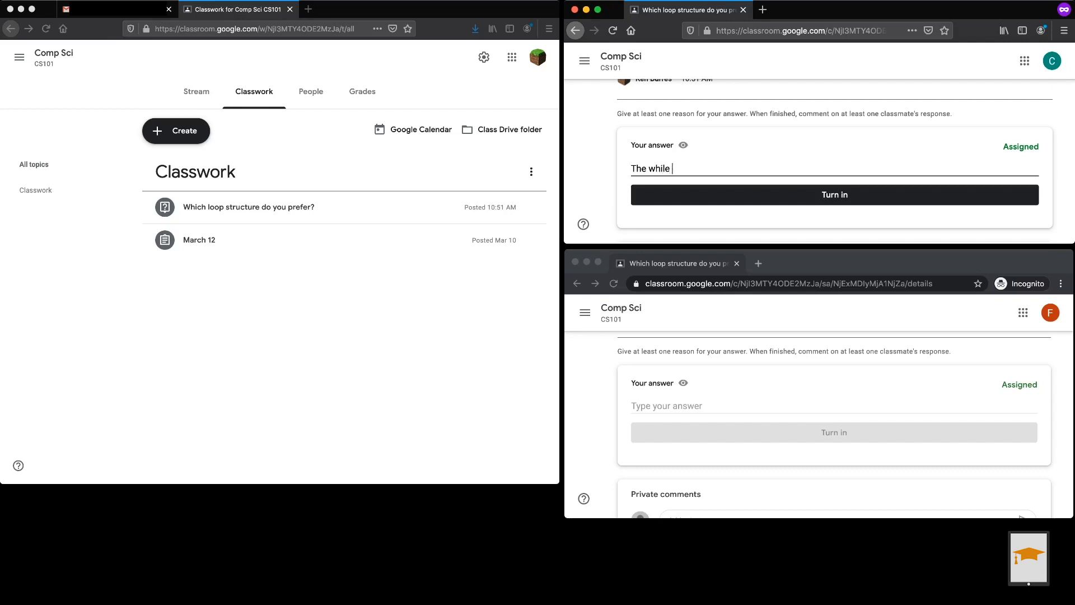
{"action": "type", "text": "loop.  It is easier to think through."}
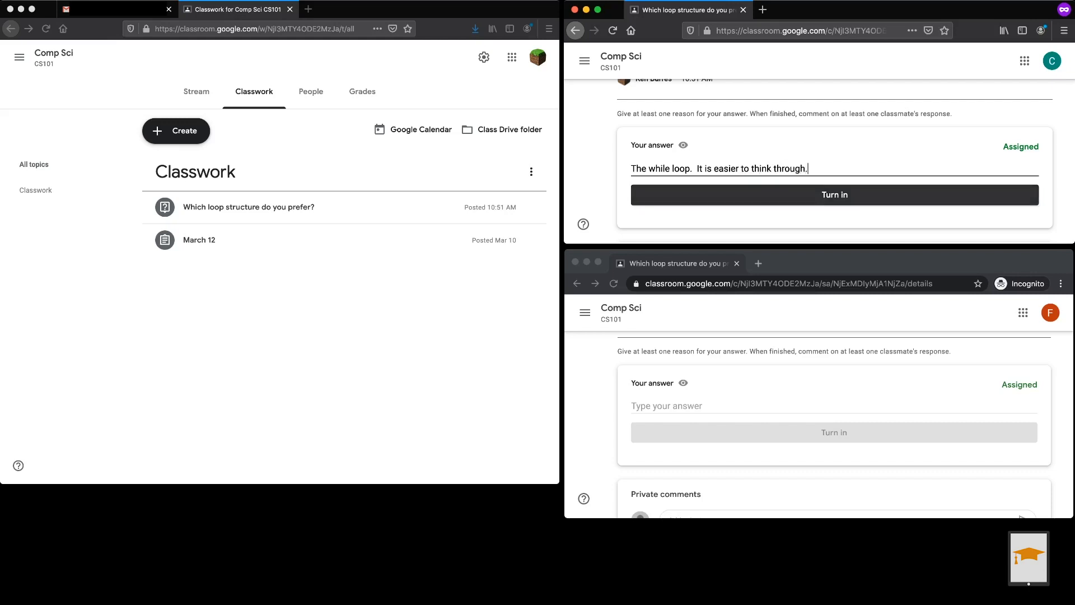
{"action": "left_click", "coordinate": [817, 195]}
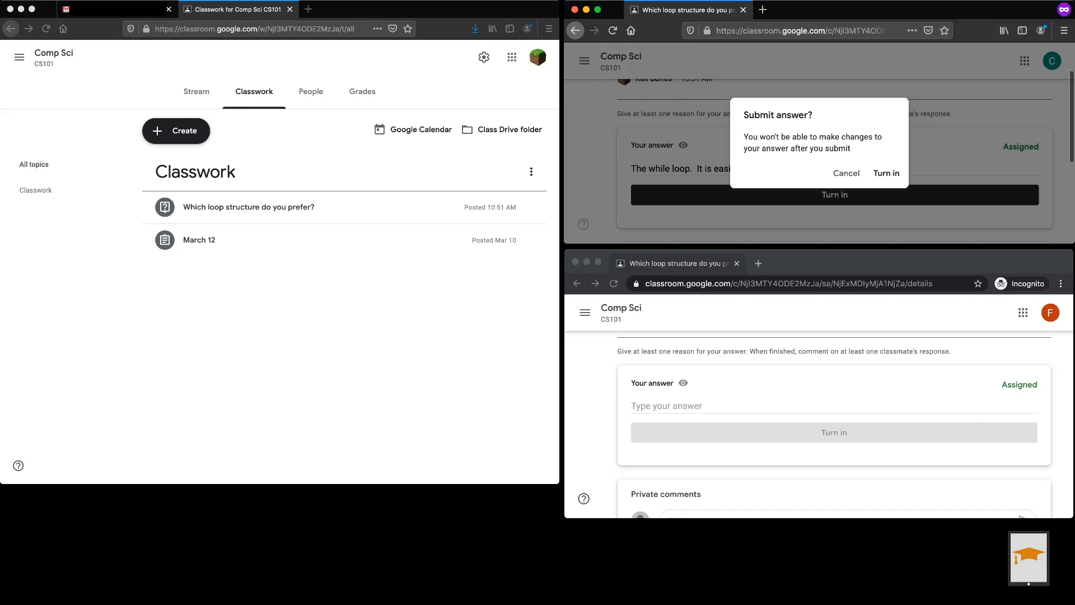
{"action": "key", "text": "Return"}
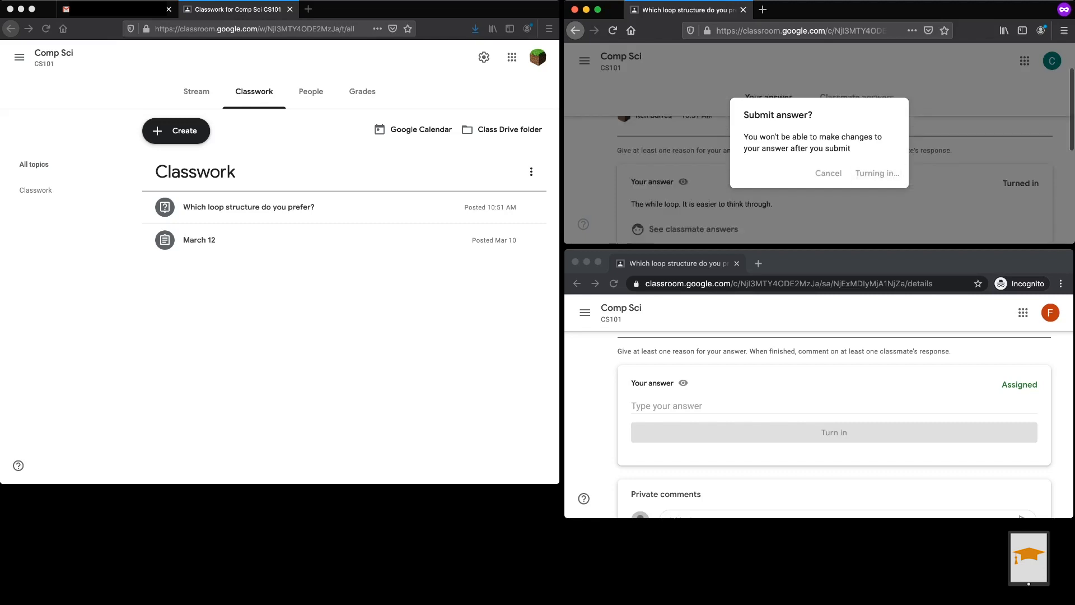
- Review the first student's turned-in answer and open the classmate answers for the question
{"action": "scroll", "coordinate": [694, 161], "scroll_direction": "up", "scroll_amount": 2}
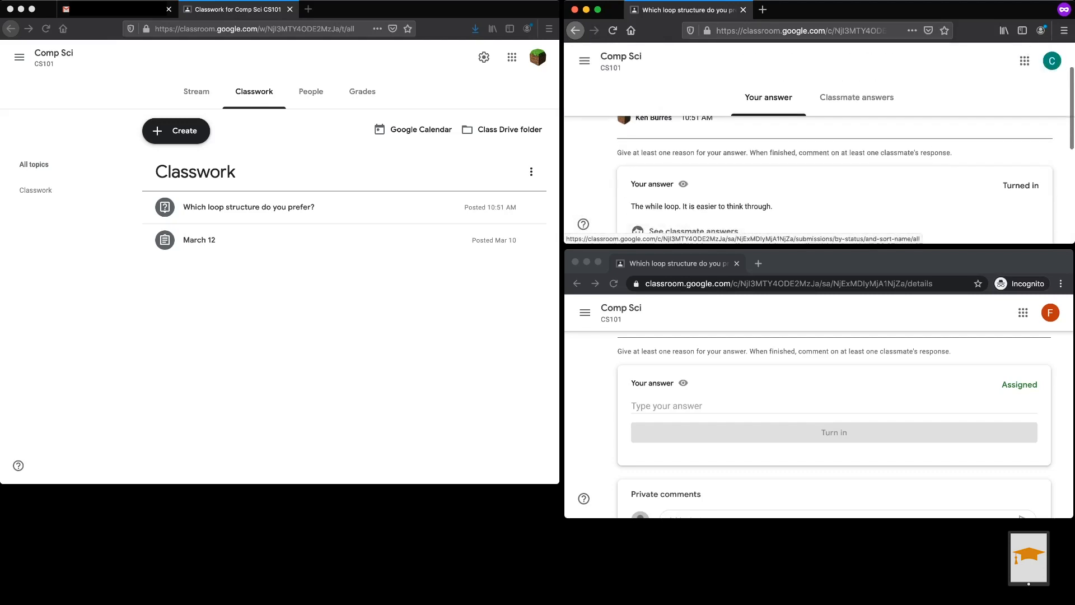
{"action": "scroll", "coordinate": [694, 161], "scroll_direction": "down", "scroll_amount": 1}
{"action": "scroll", "coordinate": [694, 177], "scroll_direction": "down", "scroll_amount": 1}
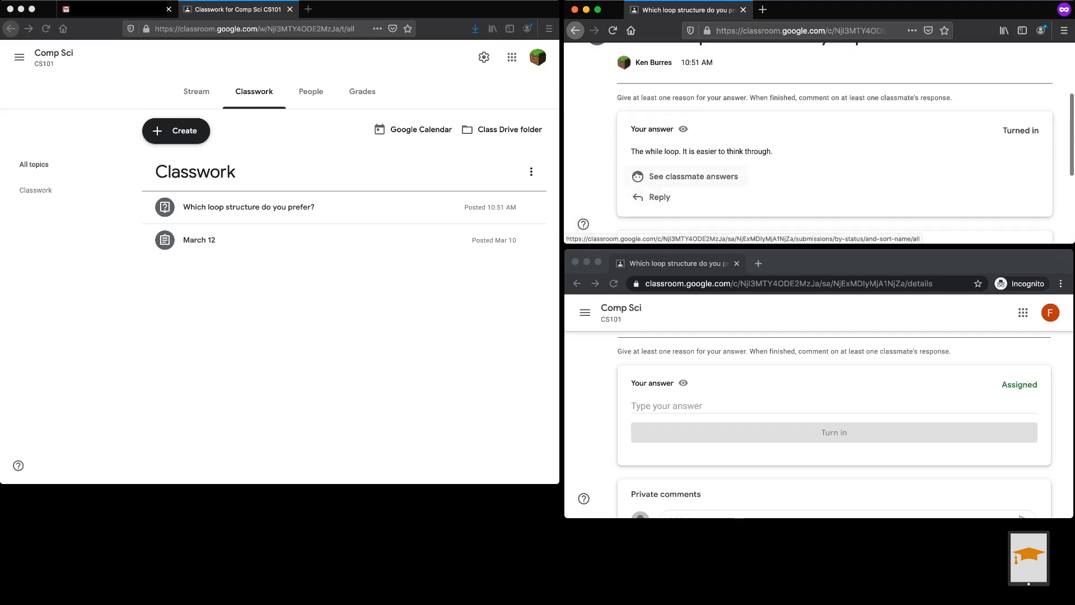
{"action": "scroll", "coordinate": [694, 176], "scroll_direction": "down", "scroll_amount": 1}
{"action": "left_click", "coordinate": [694, 153]}
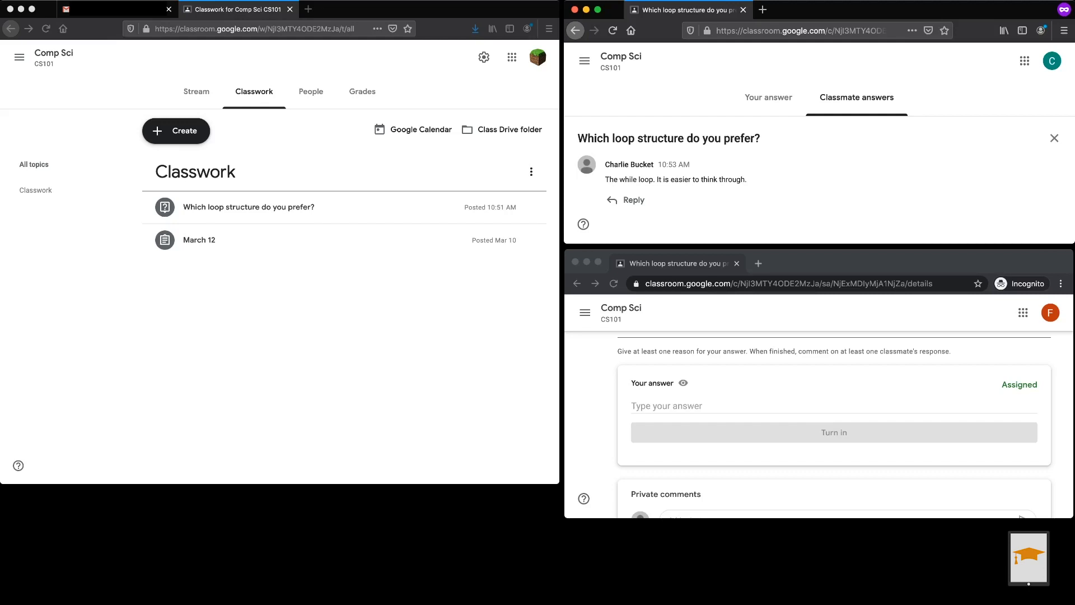
- As the second student, answer "The for loop. It is easier when iterating through lists." and turn it in
{"action": "left_click", "coordinate": [665, 406]}
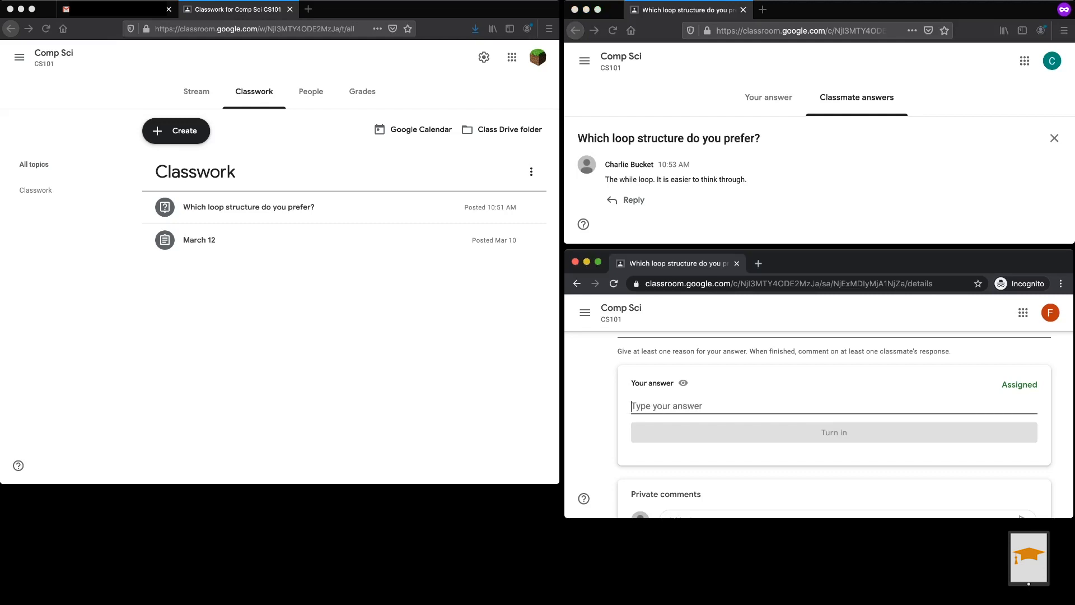
{"action": "type", "text": "The for"}
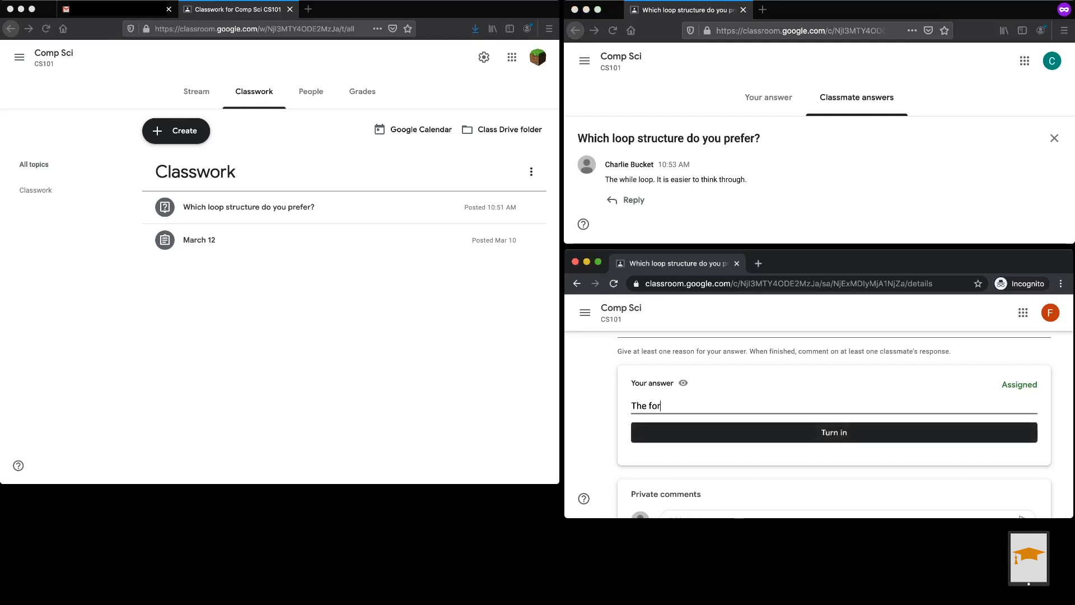
{"action": "type", "text": " loop.  It is ea"}
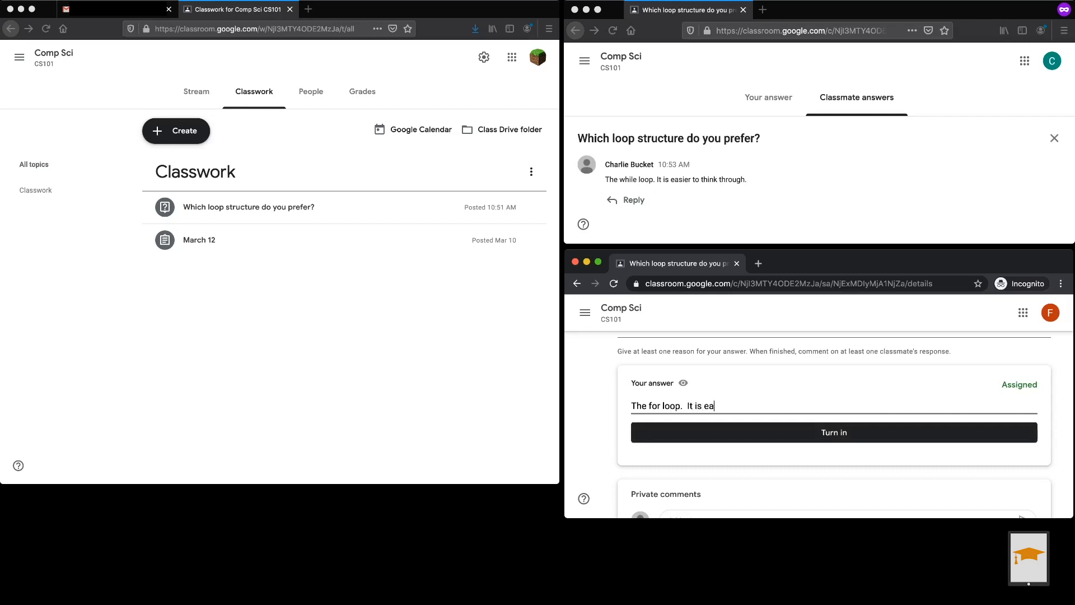
{"action": "type", "text": "sier when iterating through l"}
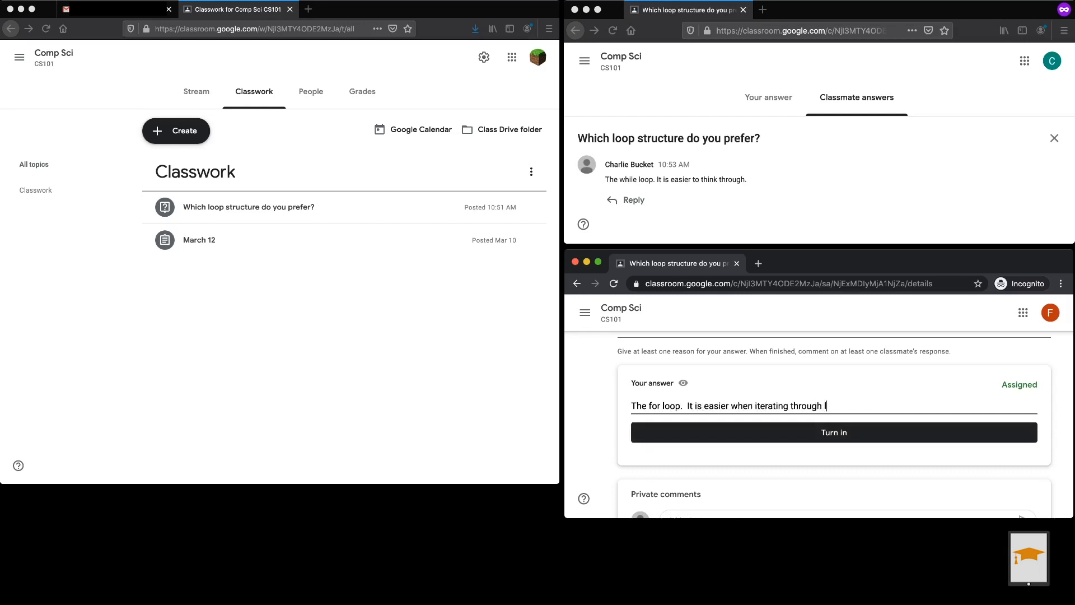
{"action": "type", "text": "ists."}
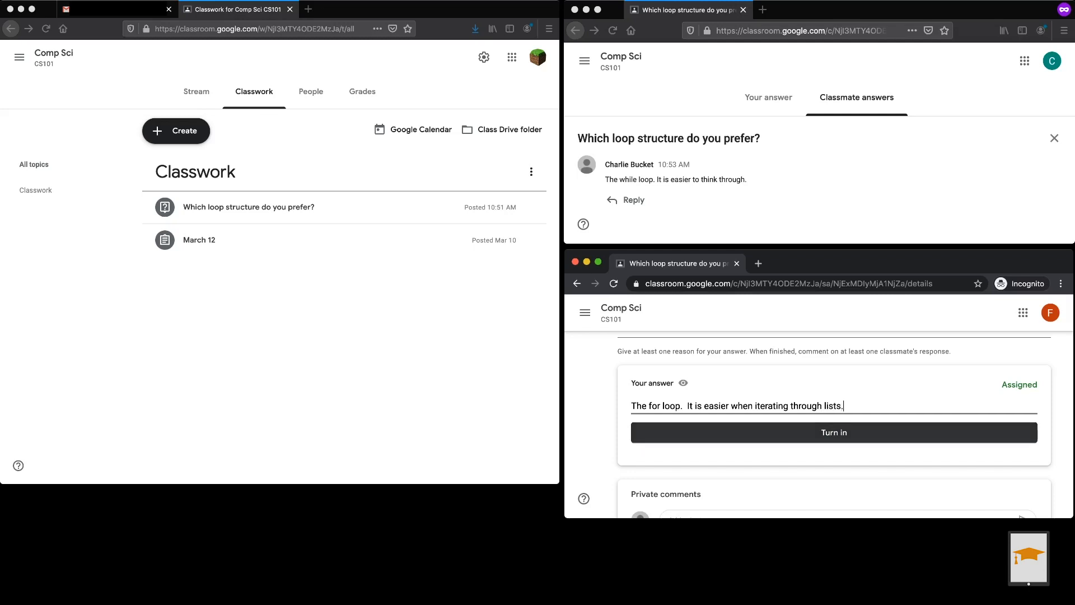
{"action": "left_click", "coordinate": [834, 433]}
{"action": "left_click", "coordinate": [886, 436]}
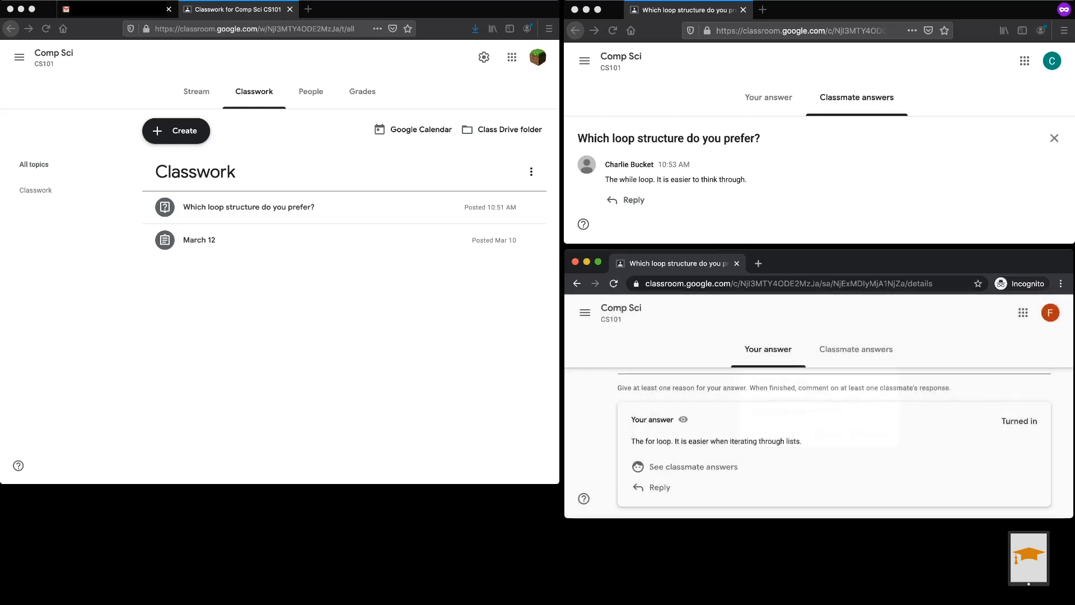
- Open the classmate answers as the second student and examine the answer lists in both students' windows
{"action": "scroll", "coordinate": [818, 426], "scroll_direction": "down", "scroll_amount": 1}
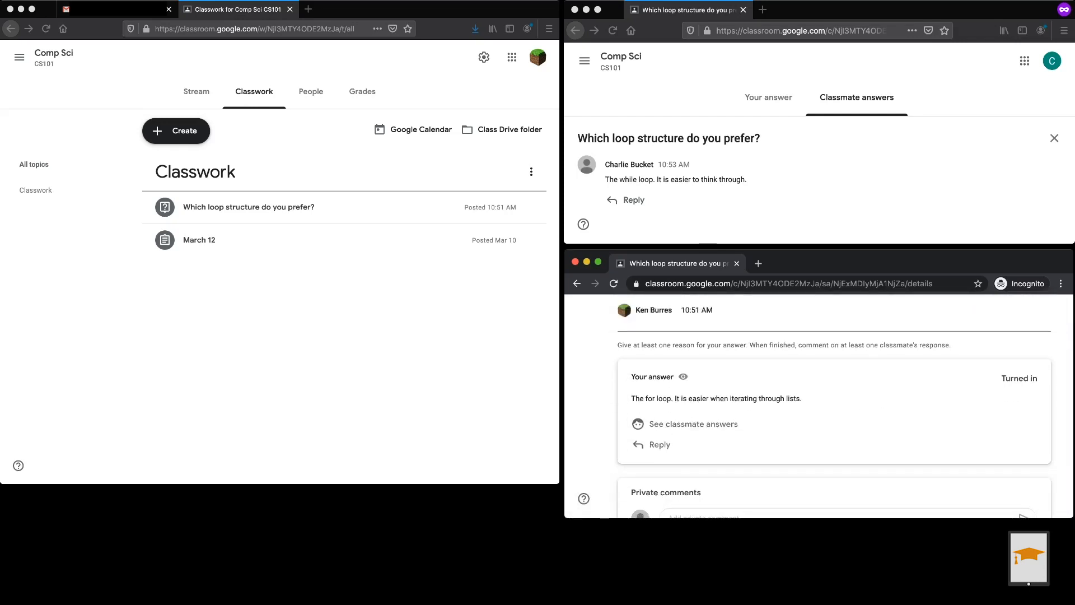
{"action": "scroll", "coordinate": [818, 408], "scroll_direction": "down", "scroll_amount": 1}
{"action": "left_click", "coordinate": [693, 381]}
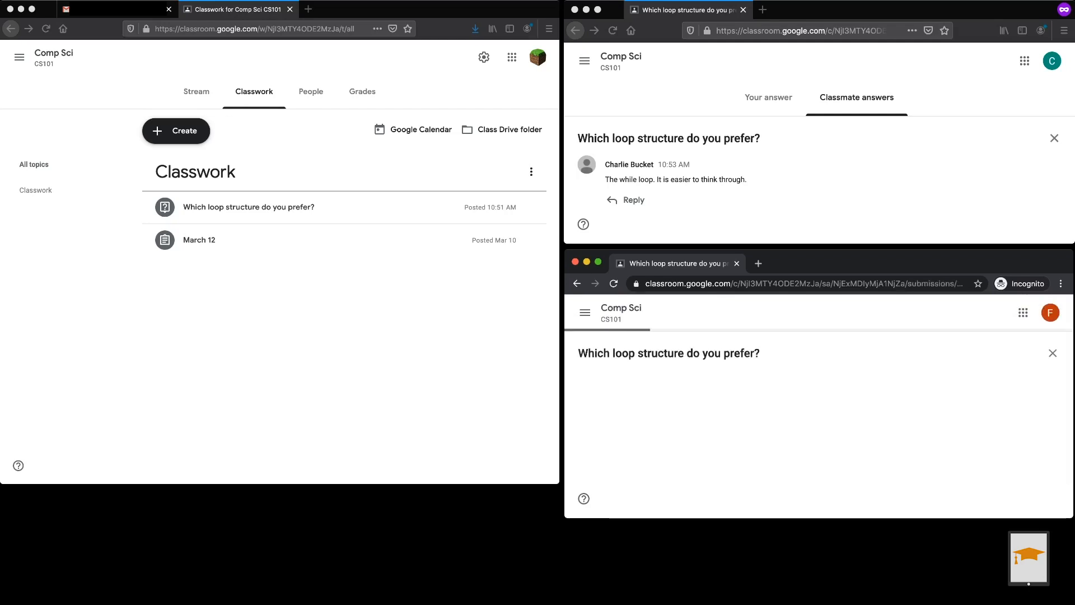
{"action": "scroll", "coordinate": [817, 443], "scroll_direction": "down", "scroll_amount": 1}
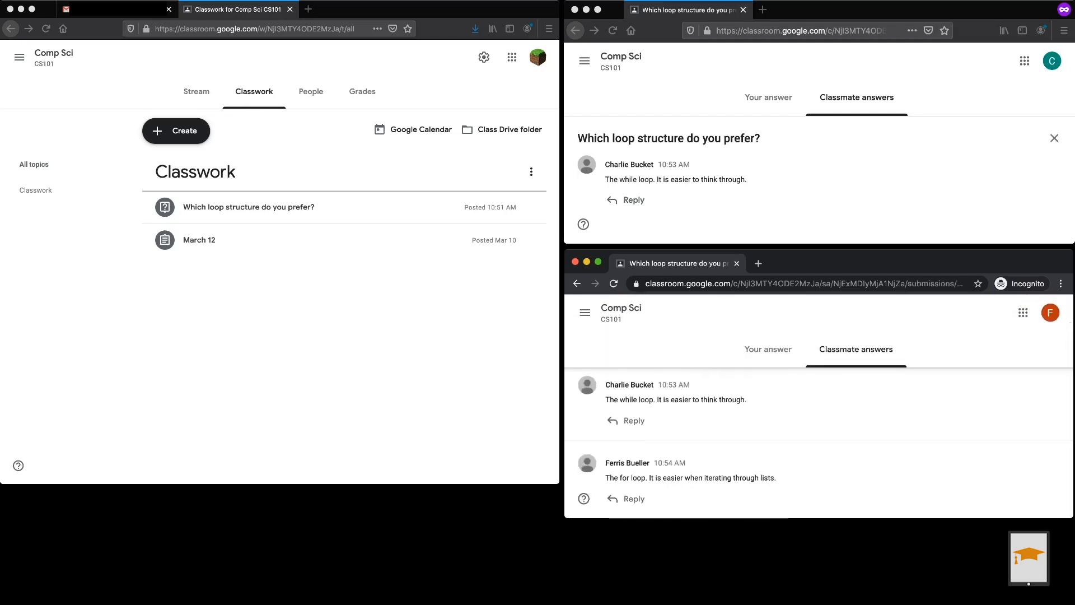
{"action": "scroll", "coordinate": [818, 180], "scroll_direction": "down", "scroll_amount": 1}
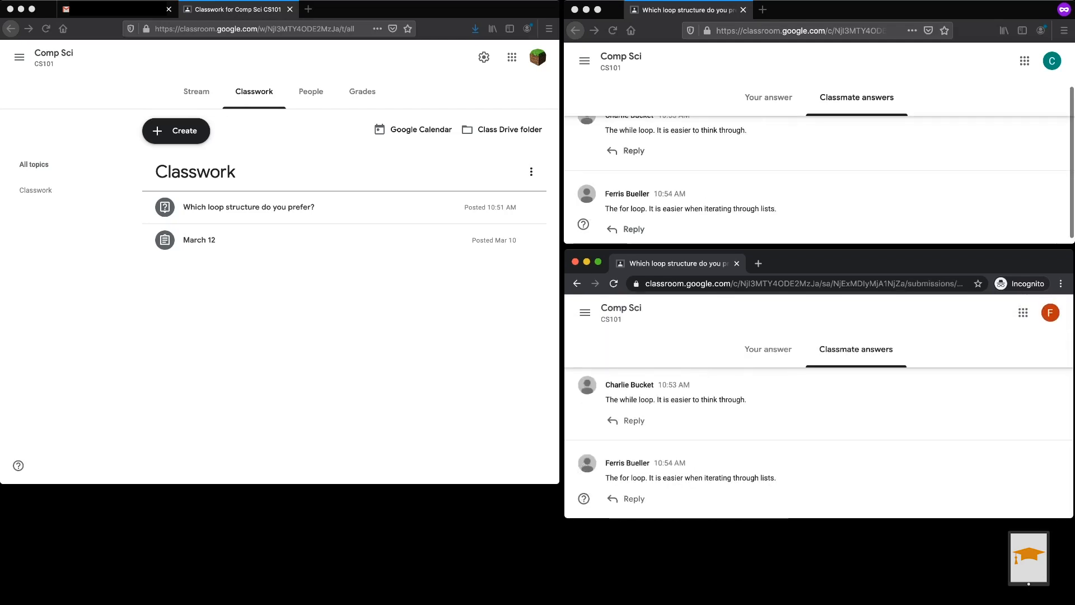
{"action": "scroll", "coordinate": [818, 179], "scroll_direction": "down", "scroll_amount": 1}
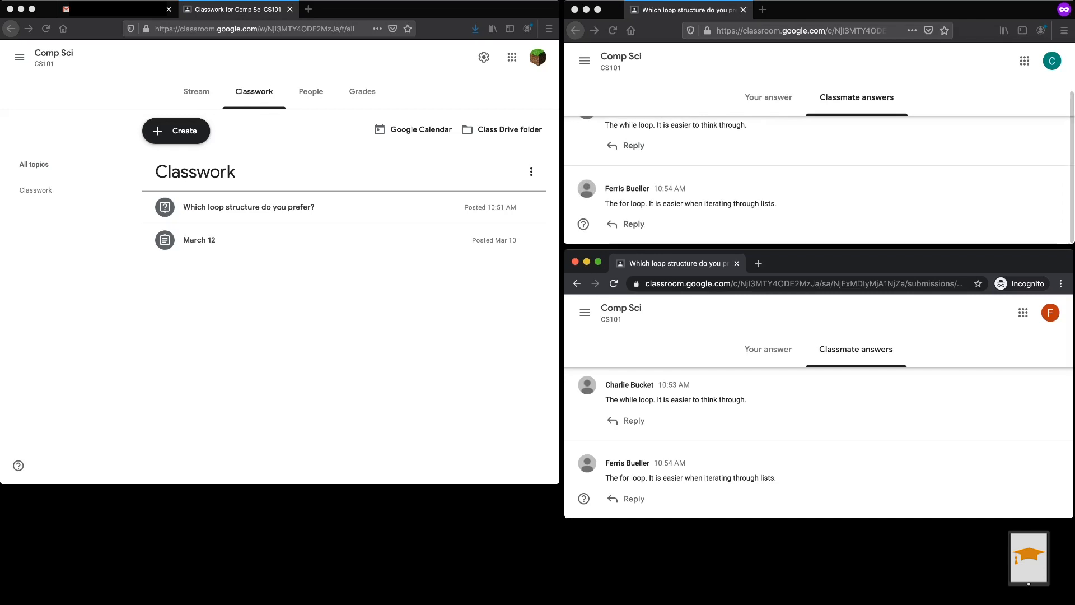
{"action": "scroll", "coordinate": [818, 180], "scroll_direction": "up", "scroll_amount": 1}
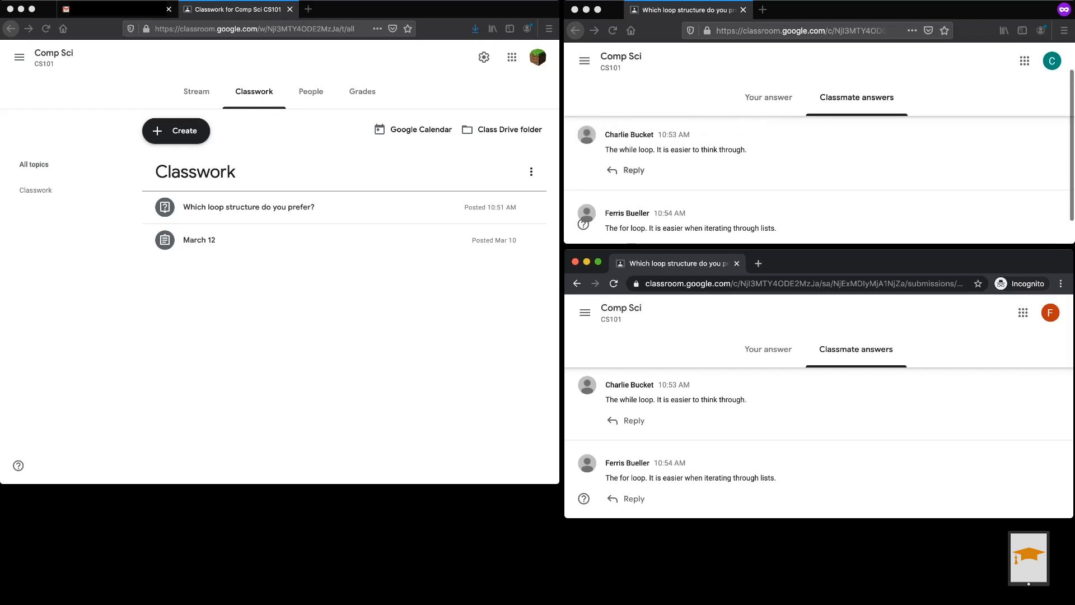
{"action": "scroll", "coordinate": [817, 179], "scroll_direction": "down", "scroll_amount": 1}
{"action": "scroll", "coordinate": [818, 179], "scroll_direction": "up", "scroll_amount": 1}
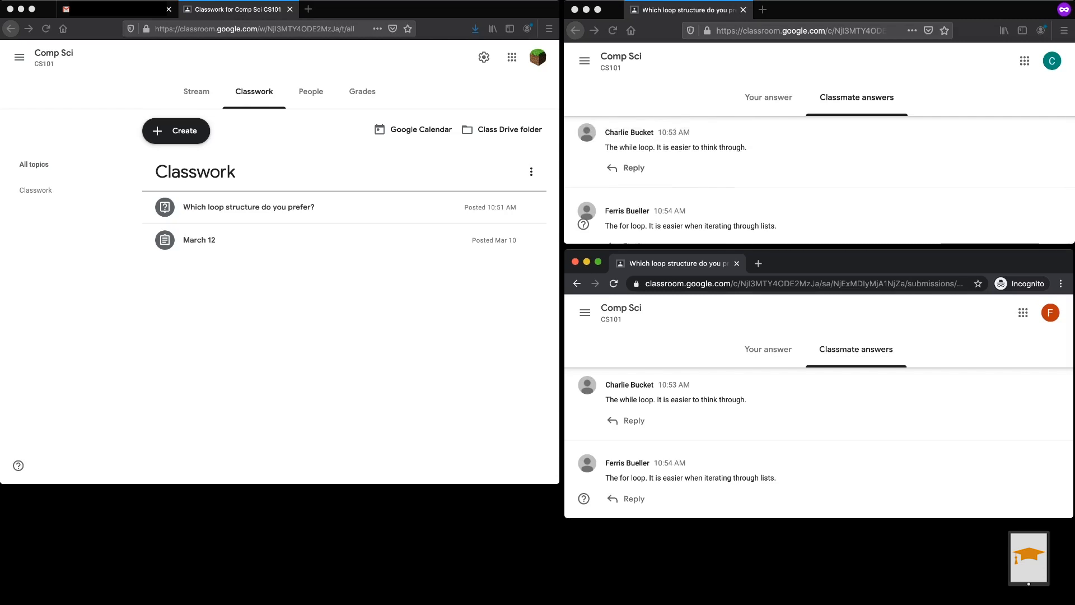
- In the teacher's window, open the Comp Sci class settings and disable the class code
{"action": "left_click", "coordinate": [359, 302]}
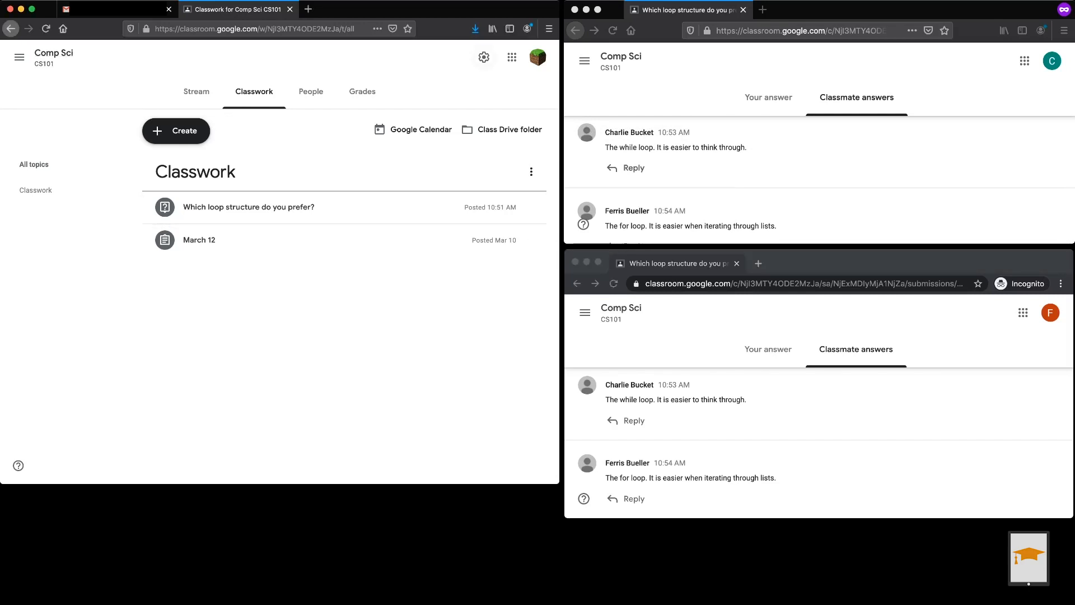
{"action": "left_click", "coordinate": [484, 58]}
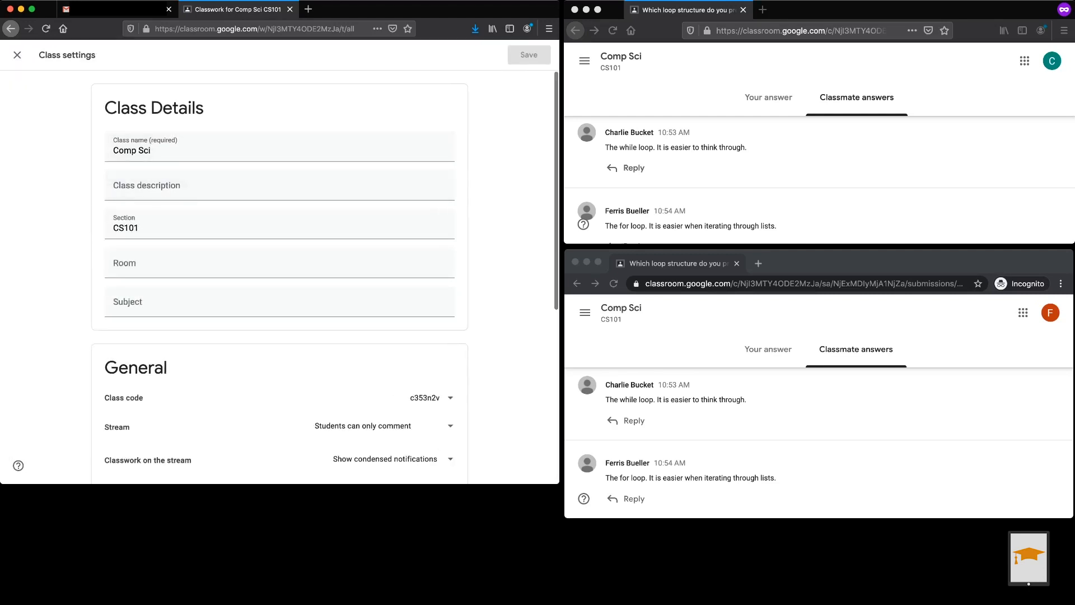
{"action": "scroll", "coordinate": [280, 278], "scroll_direction": "down", "scroll_amount": 5}
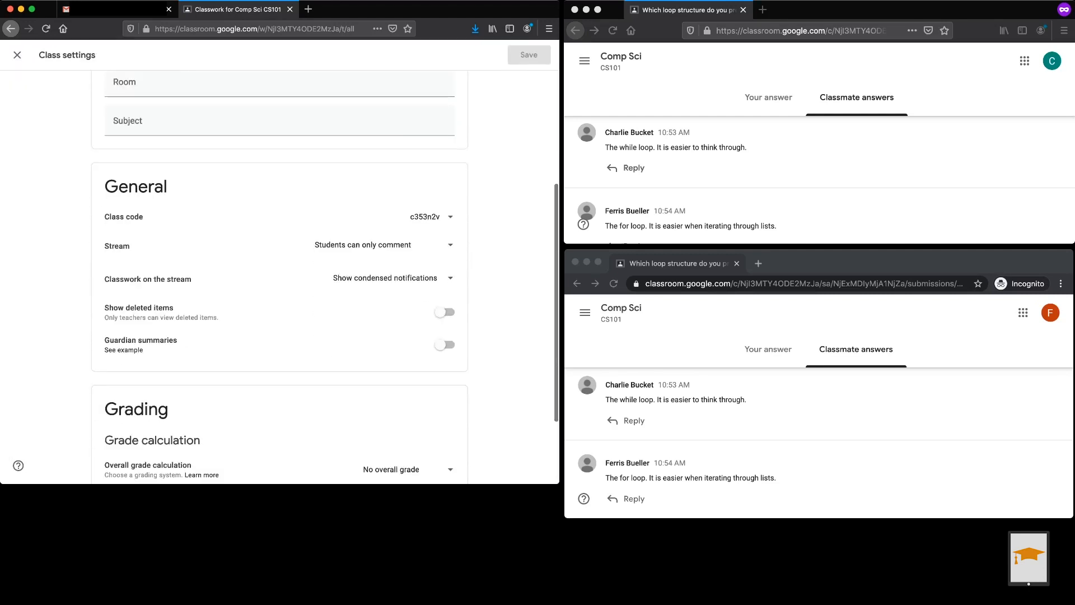
{"action": "left_click", "coordinate": [430, 216]}
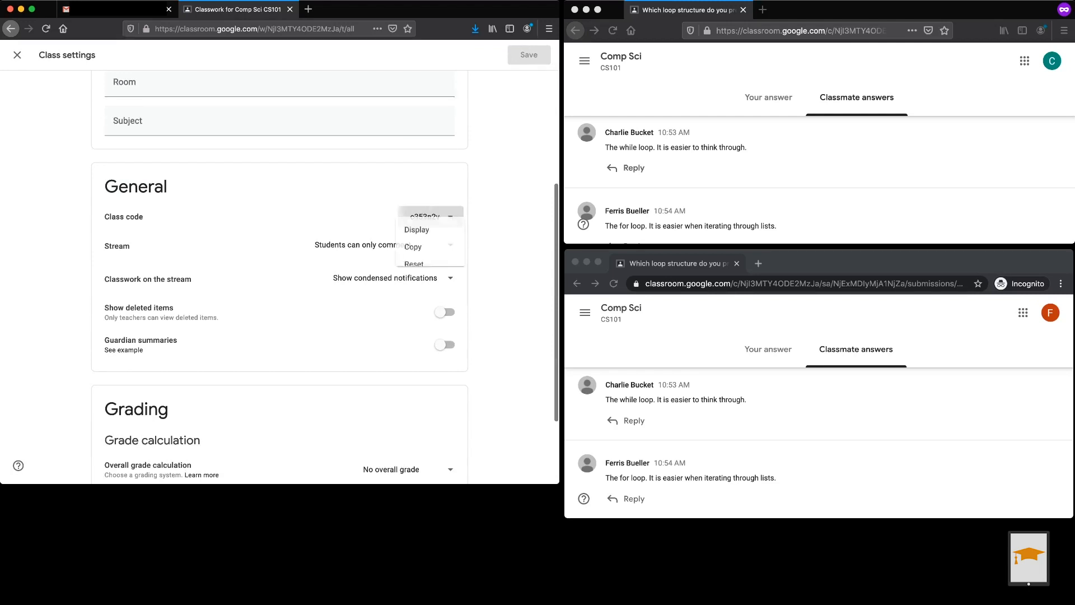
{"action": "left_click", "coordinate": [424, 292]}
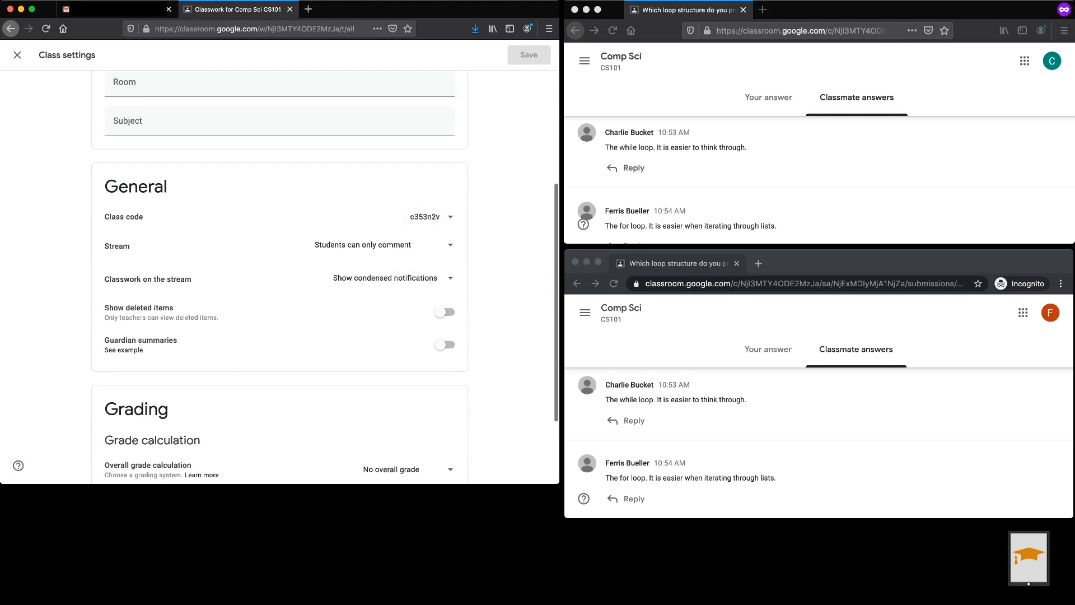
- Set the class stream to "Only teachers can post or comment" and save the class settings
{"action": "scroll", "coordinate": [280, 277], "scroll_direction": "down", "scroll_amount": 2}
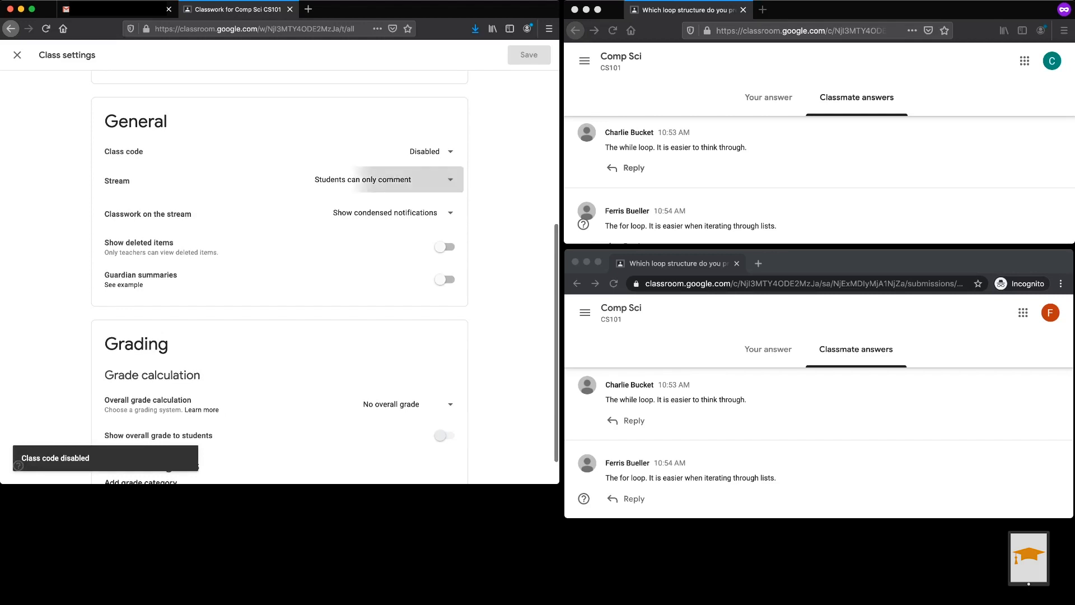
{"action": "left_click", "coordinate": [392, 179]}
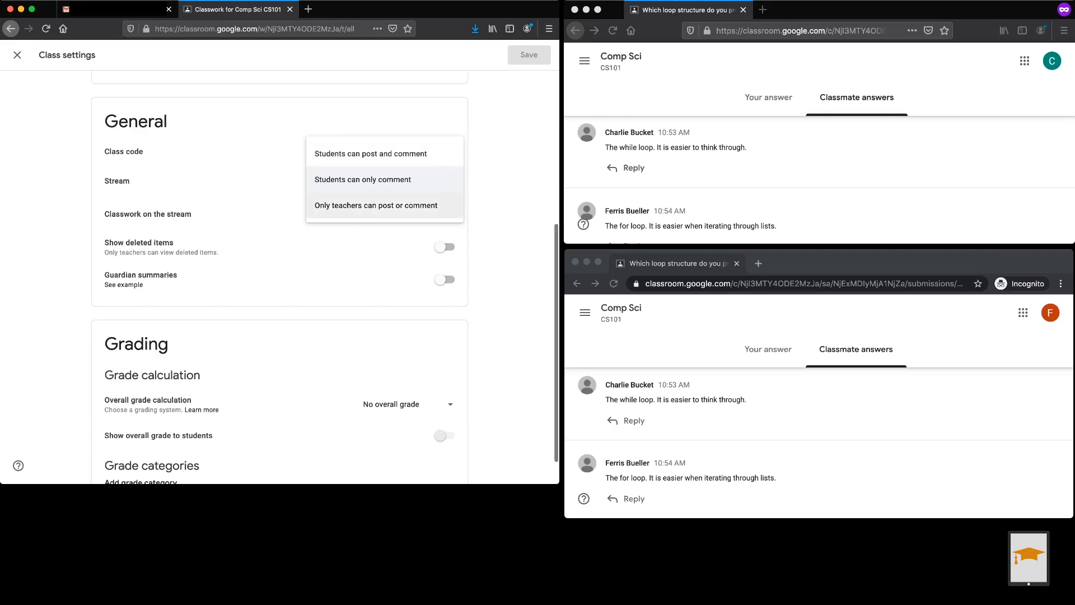
{"action": "left_click", "coordinate": [385, 206]}
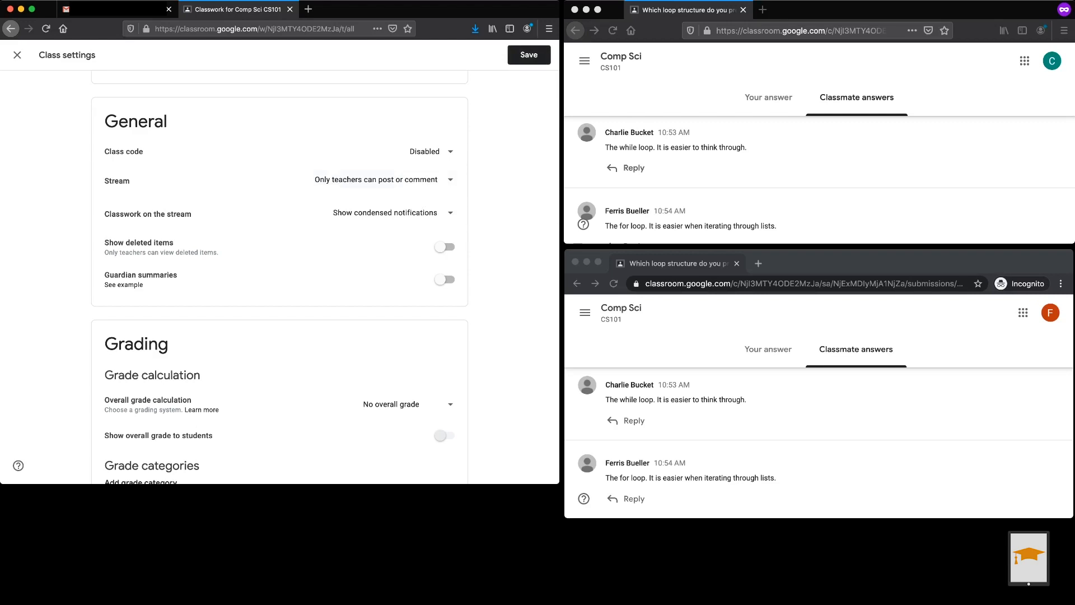
{"action": "left_click", "coordinate": [529, 55]}
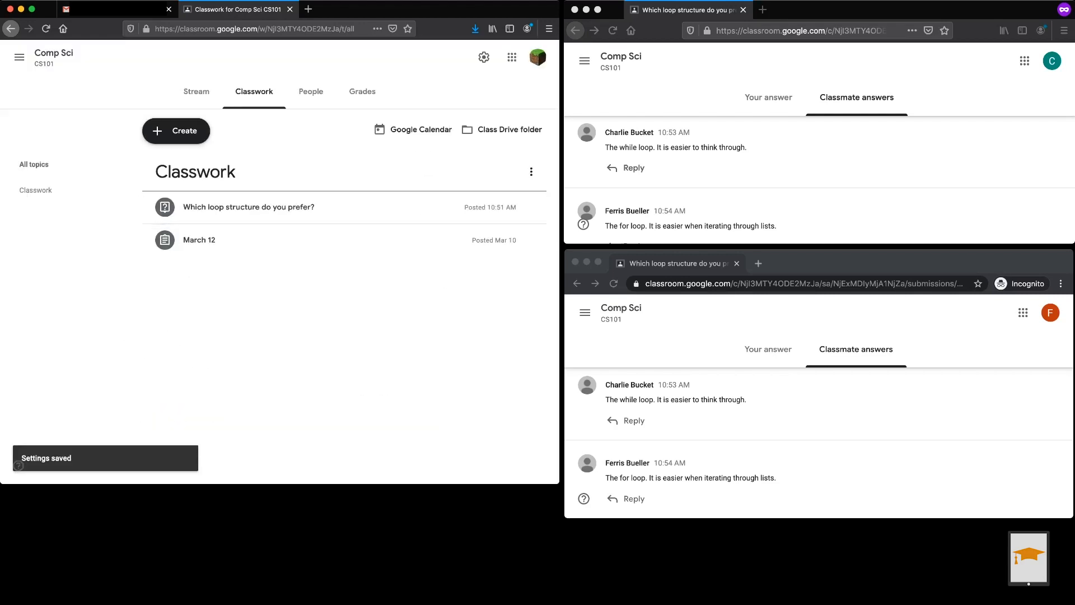
- Reload the classmate answers in both students' windows and check whether replying is available
{"action": "left_click", "coordinate": [661, 79]}
{"action": "left_click", "coordinate": [613, 30]}
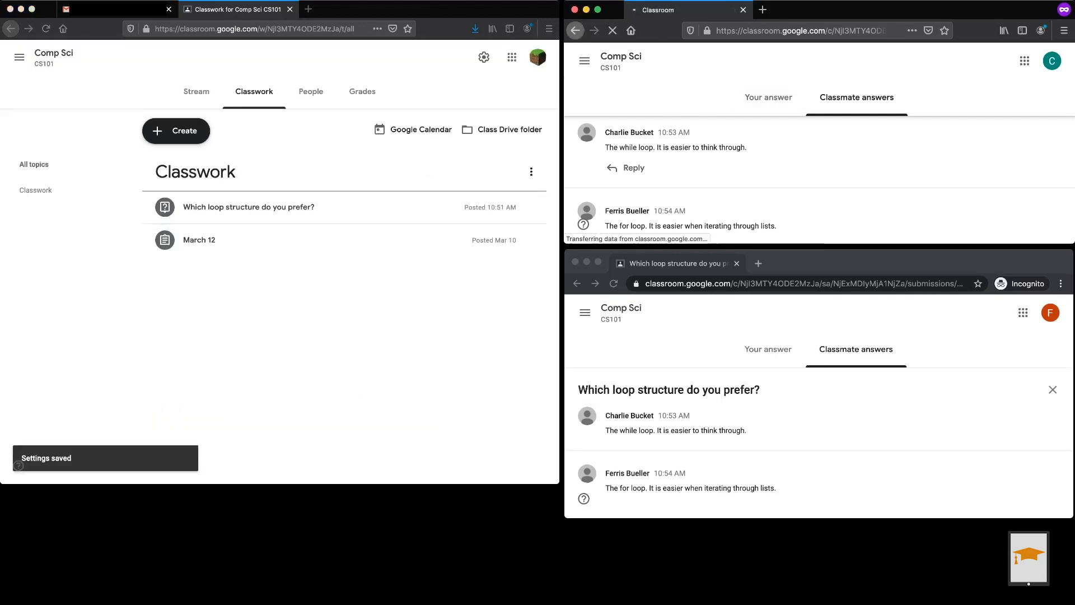
{"action": "left_click", "coordinate": [614, 283]}
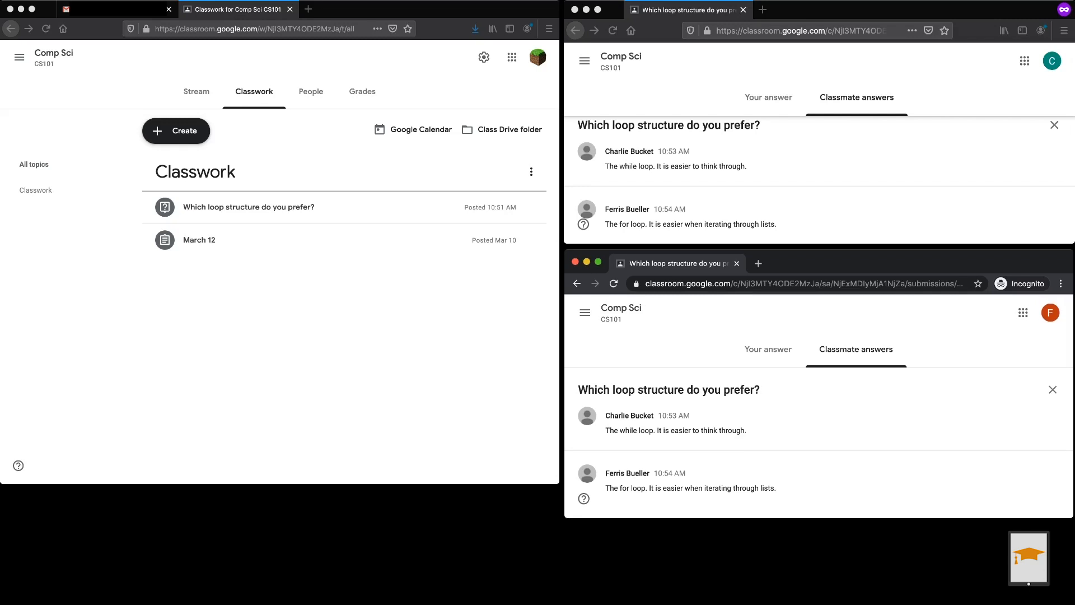
- In the teacher's window, set the class stream to "Students can only comment" and save the class settings
{"action": "left_click", "coordinate": [341, 336]}
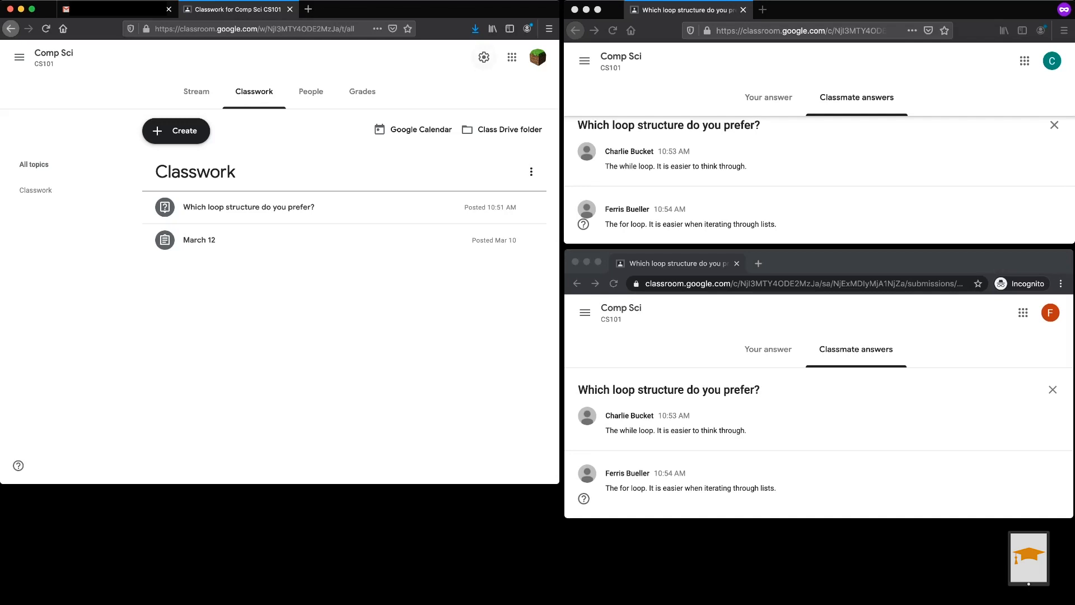
{"action": "left_click", "coordinate": [484, 57]}
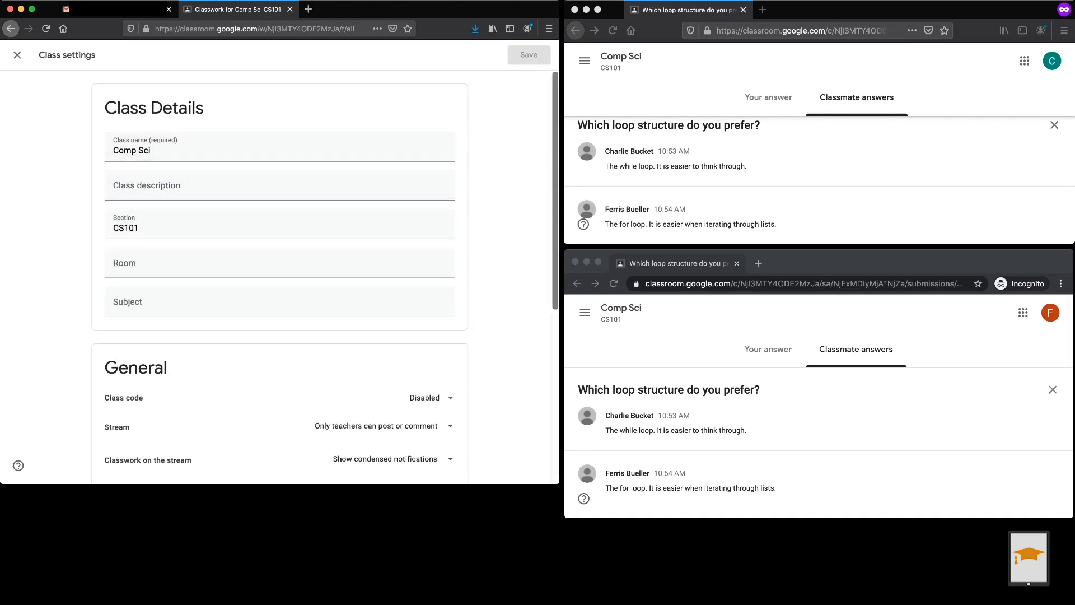
{"action": "scroll", "coordinate": [280, 277], "scroll_direction": "down", "scroll_amount": 3}
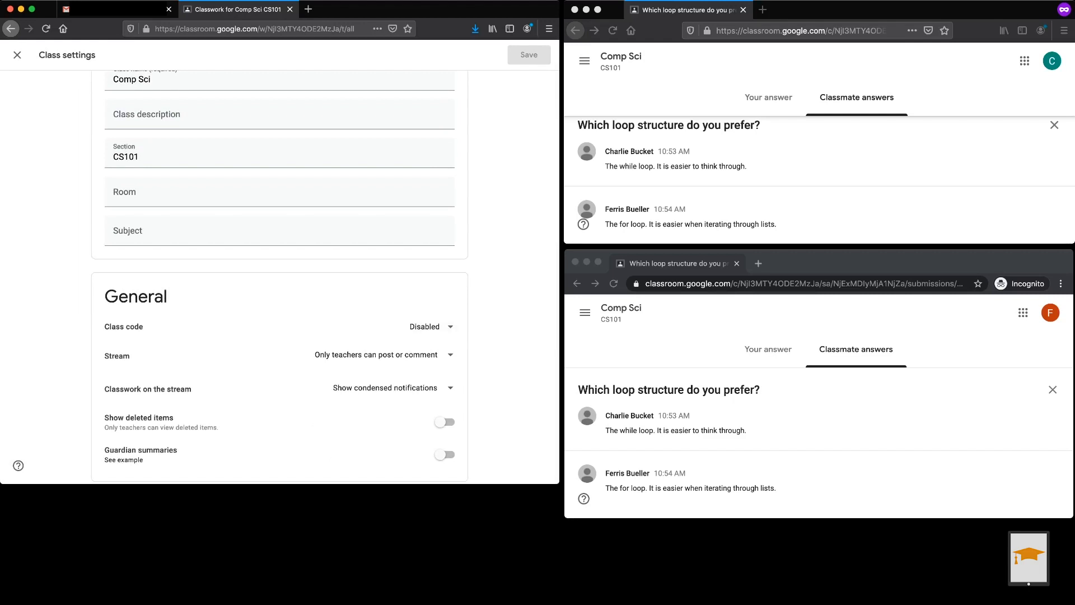
{"action": "left_click", "coordinate": [392, 355]}
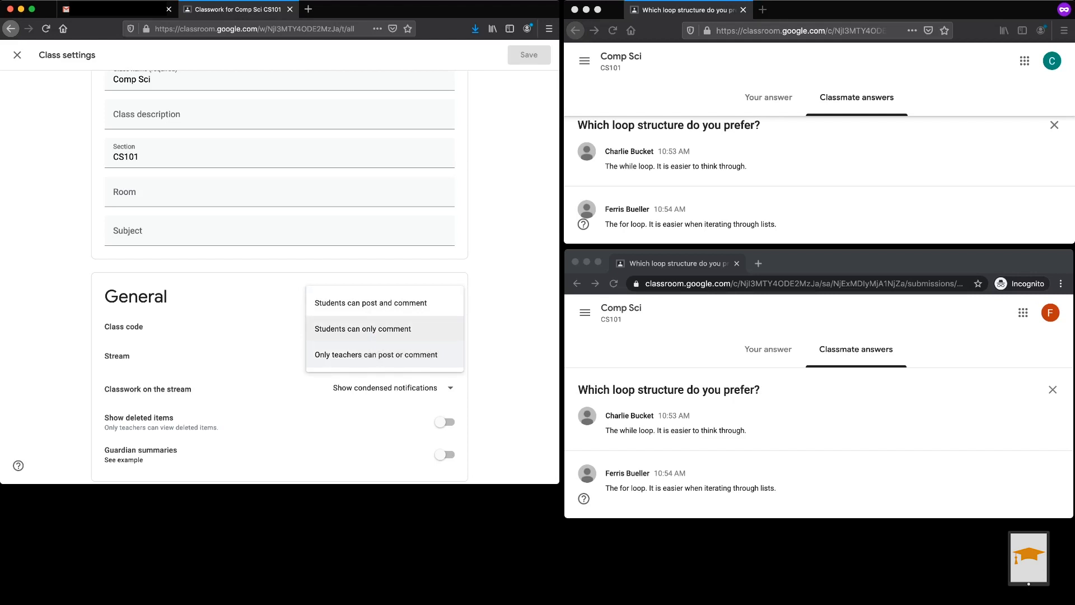
{"action": "left_click", "coordinate": [363, 329]}
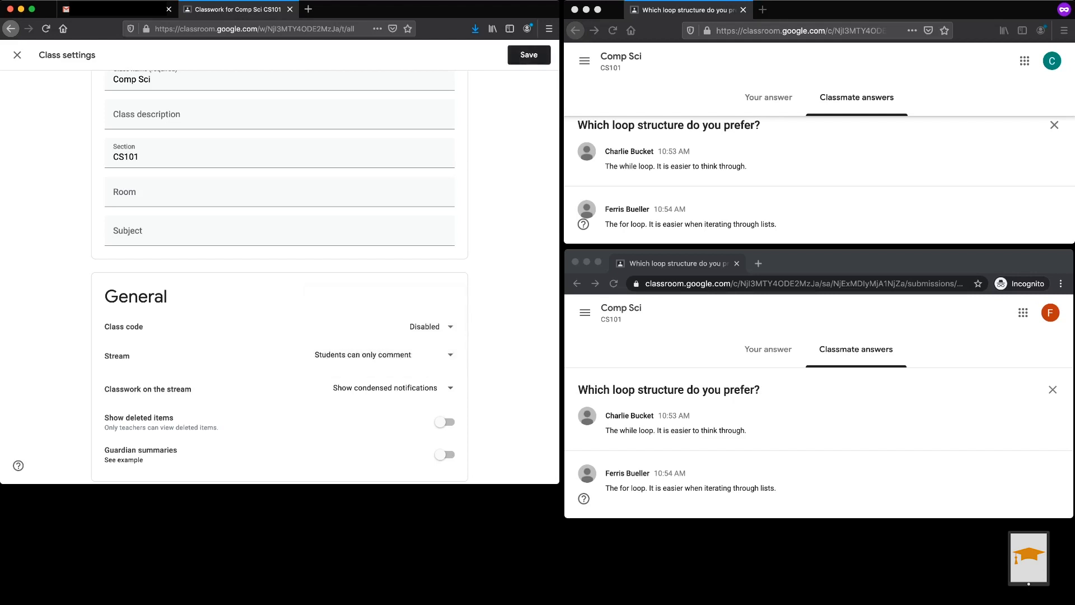
{"action": "left_click", "coordinate": [529, 54]}
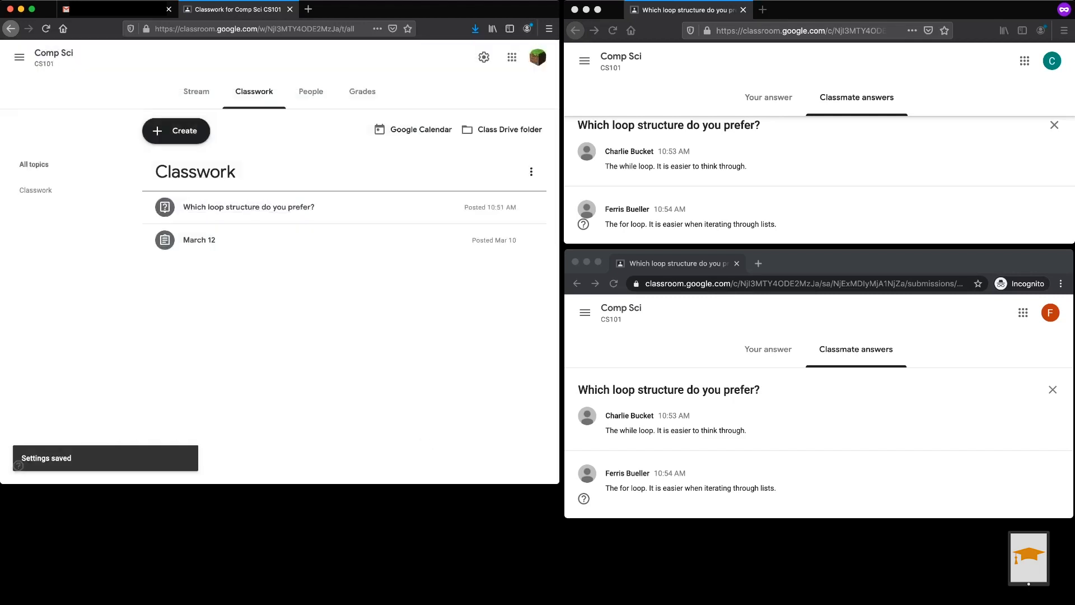
- Reload both students' classmate answers and check each answer for a reply option
{"action": "left_click", "coordinate": [613, 30]}
{"action": "left_click", "coordinate": [614, 283]}
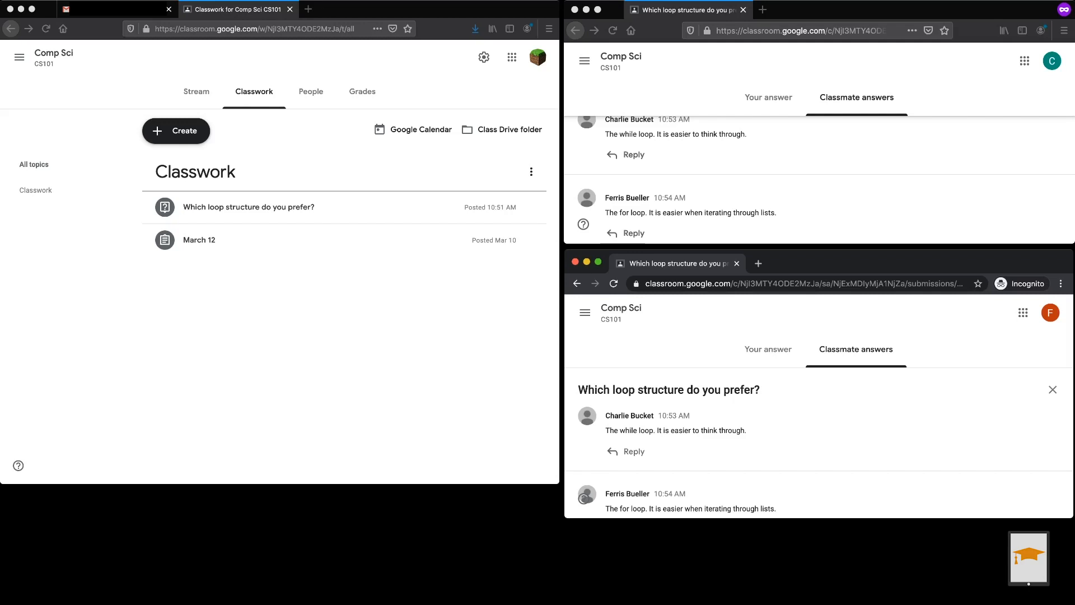
{"action": "scroll", "coordinate": [819, 179], "scroll_direction": "up", "scroll_amount": 2}
{"action": "scroll", "coordinate": [820, 179], "scroll_direction": "down", "scroll_amount": 2}
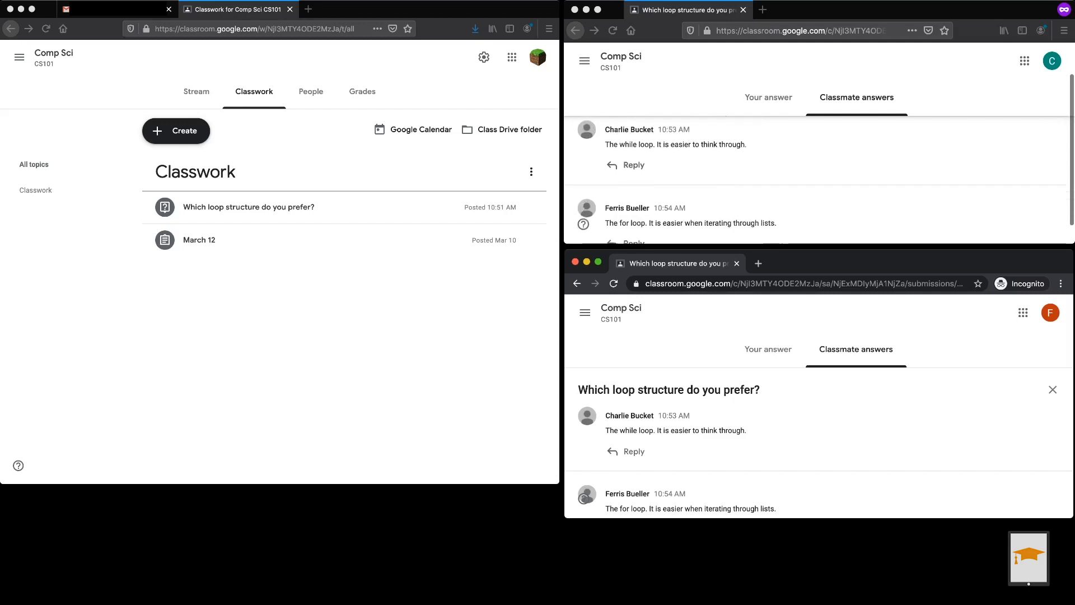
{"action": "scroll", "coordinate": [819, 179], "scroll_direction": "down", "scroll_amount": 1}
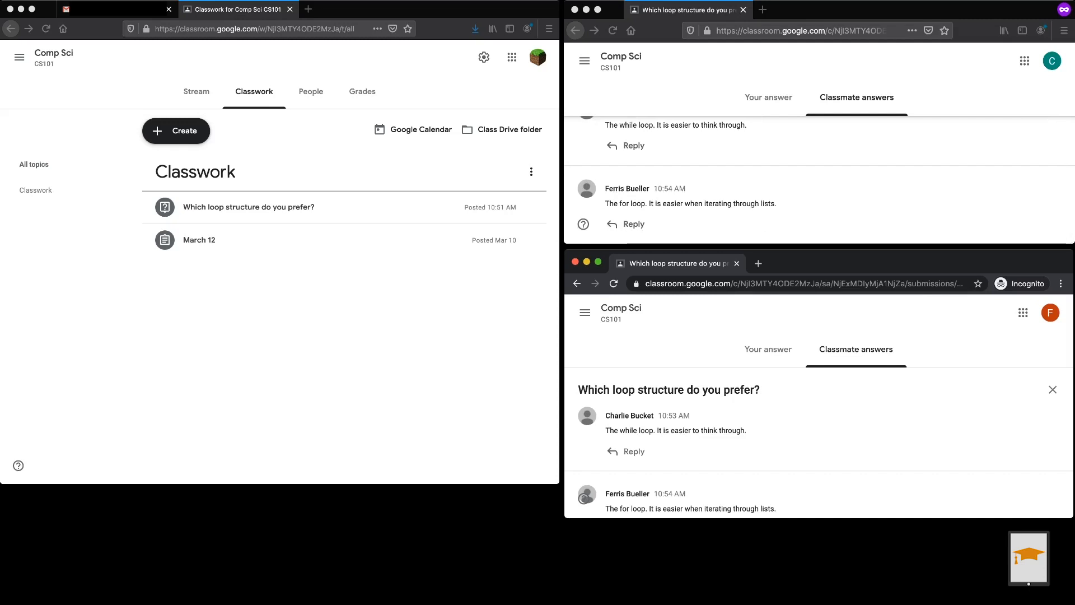
{"action": "scroll", "coordinate": [820, 180], "scroll_direction": "up", "scroll_amount": 2}
{"action": "scroll", "coordinate": [819, 179], "scroll_direction": "down", "scroll_amount": 2}
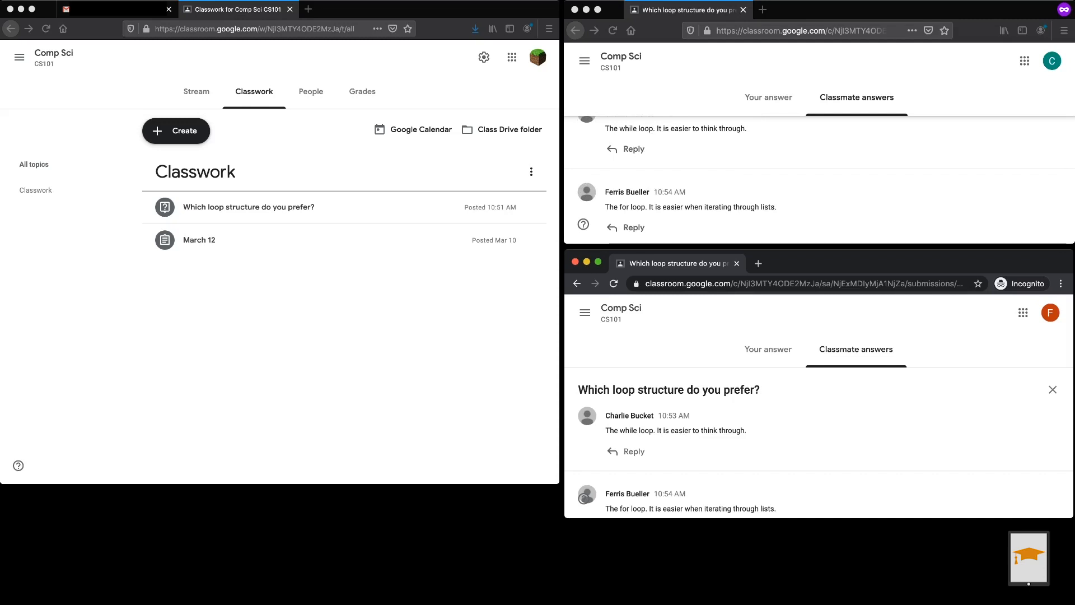
- As the first student, reply to the second student's answer with "That is true, but it only benefits you in certain situations."
{"action": "left_click", "coordinate": [626, 227]}
{"action": "left_click", "coordinate": [627, 228]}
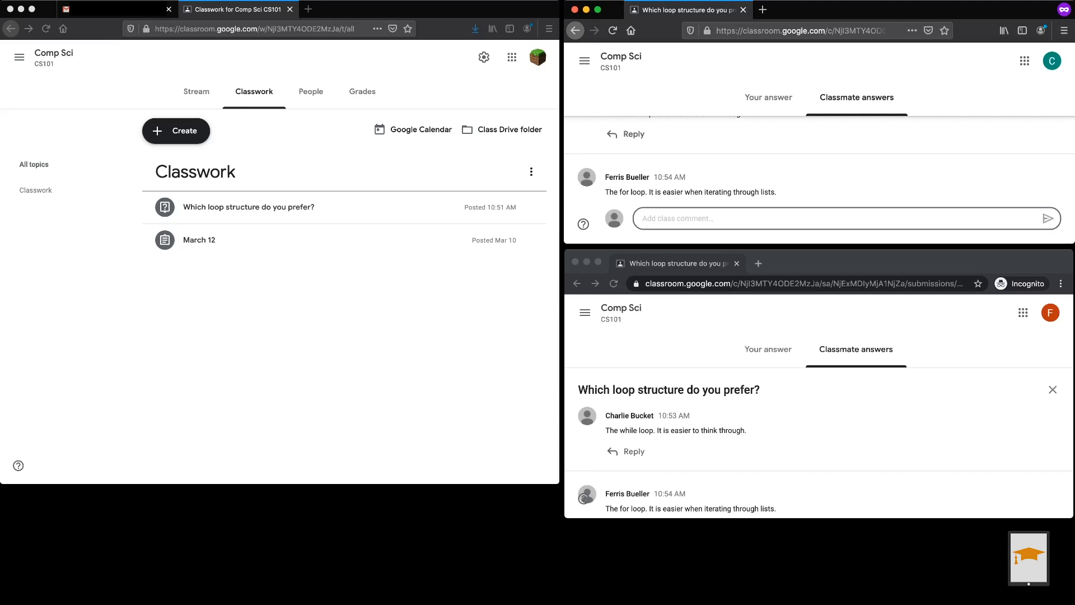
{"action": "type", "text": "That is true, but it only benefits you in ce"}
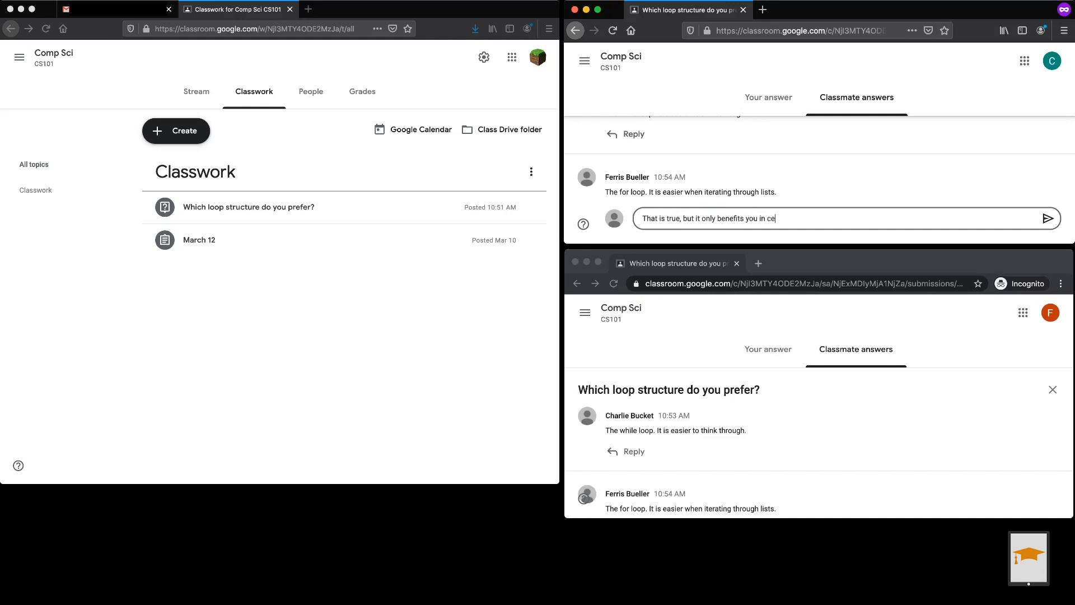
{"action": "type", "text": "rtain situations."}
{"action": "left_click", "coordinate": [1048, 219]}
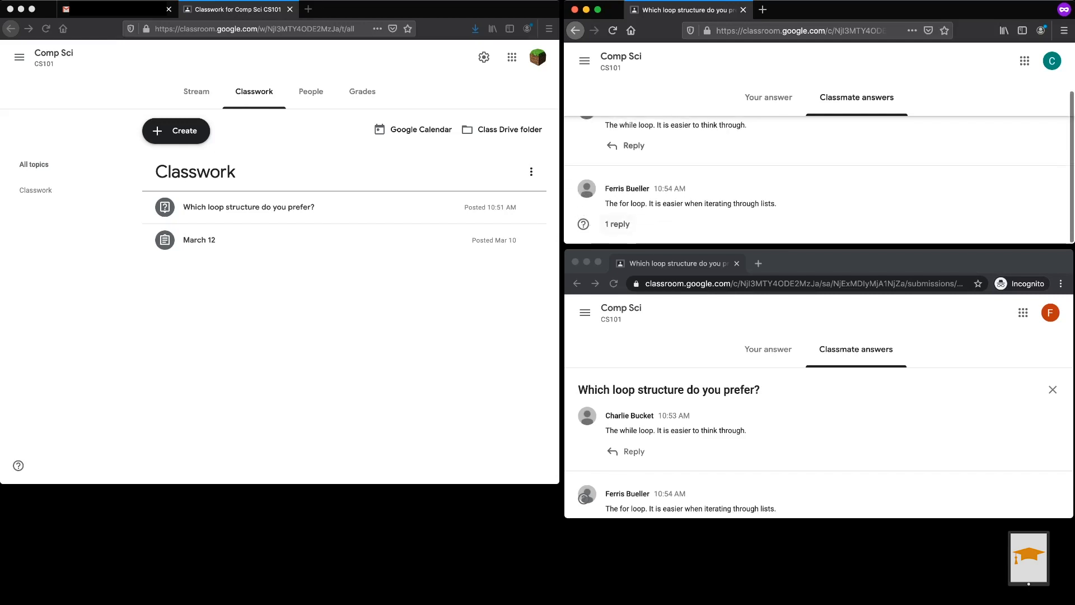
- Expand the reply under the second student's answer, review it and collapse it again
{"action": "left_click", "coordinate": [617, 224]}
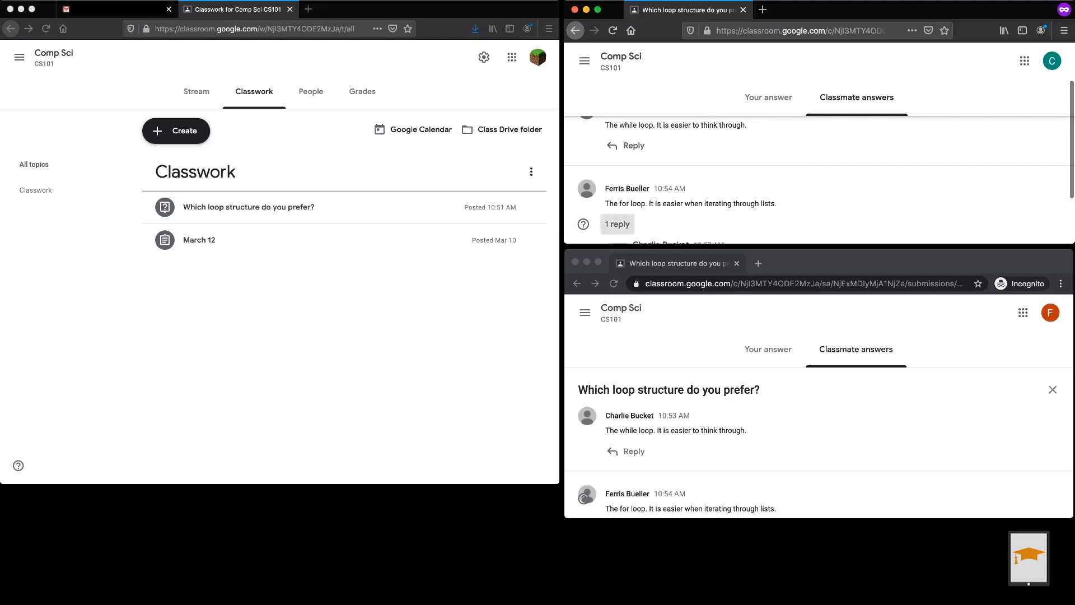
{"action": "scroll", "coordinate": [617, 224], "scroll_direction": "down", "scroll_amount": 2}
{"action": "left_click", "coordinate": [617, 171]}
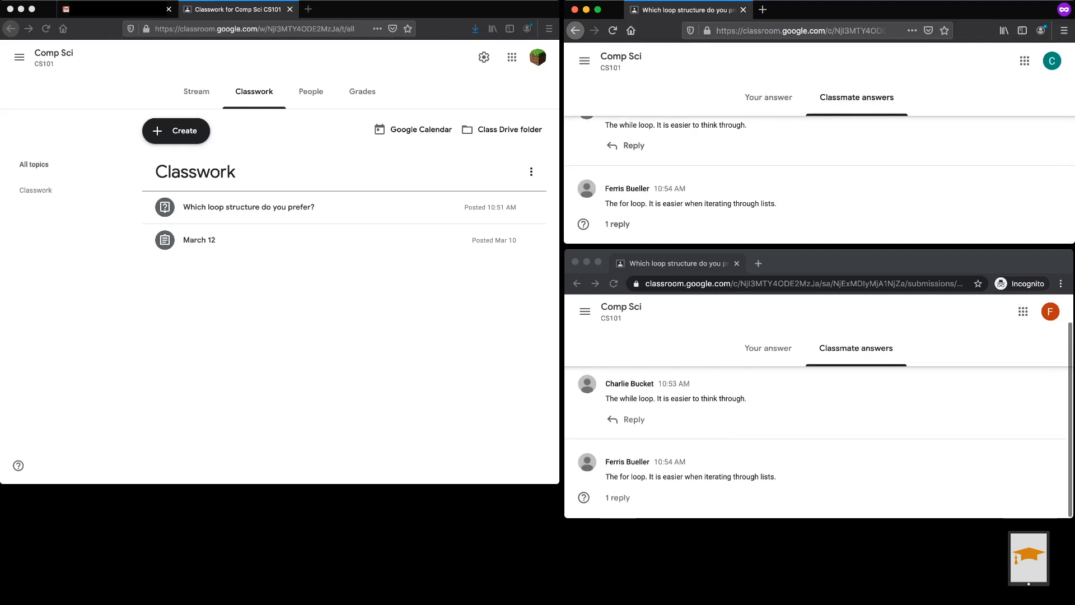
- As the second student, reply to the first student's answer with "That is true, but I find I often forget to increment my loop variable."
{"action": "scroll", "coordinate": [819, 442], "scroll_direction": "up", "scroll_amount": 1}
{"action": "left_click", "coordinate": [633, 452]}
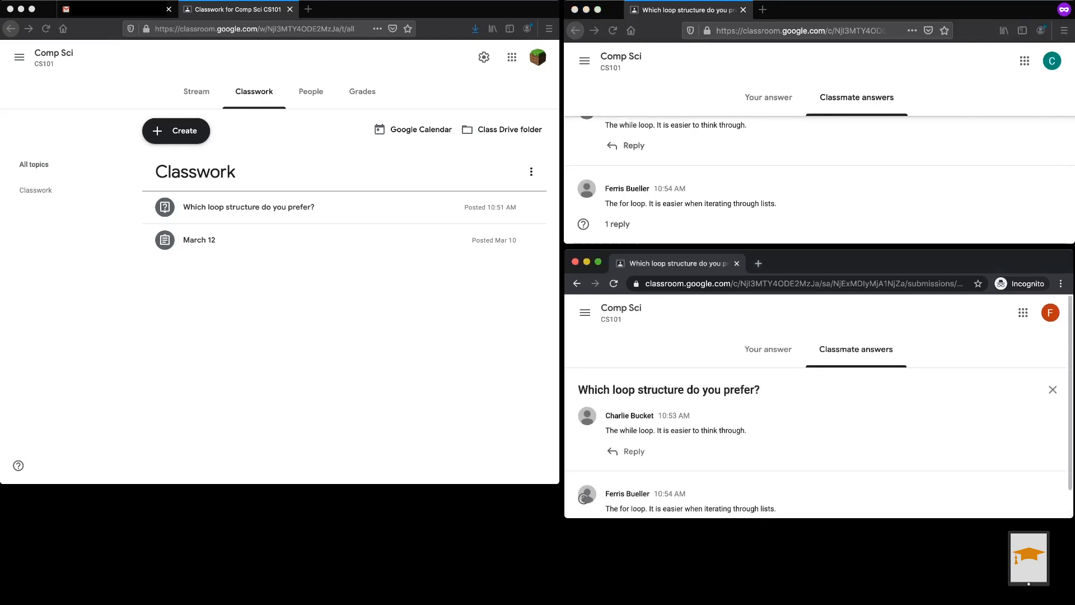
{"action": "left_click", "coordinate": [633, 451]}
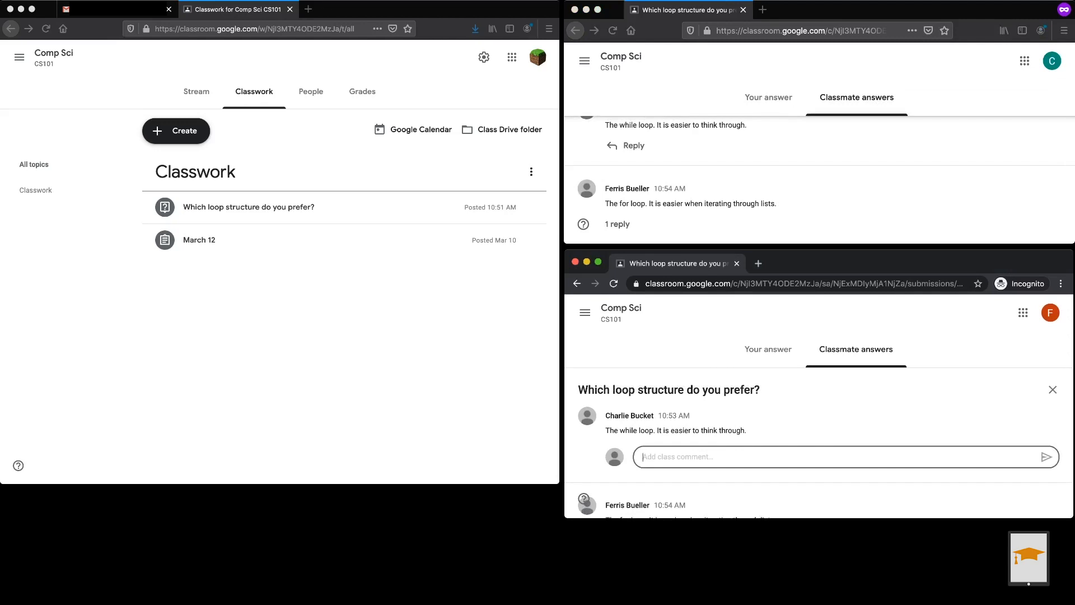
{"action": "type", "text": "That is true, but I find itoften forget to increment "}
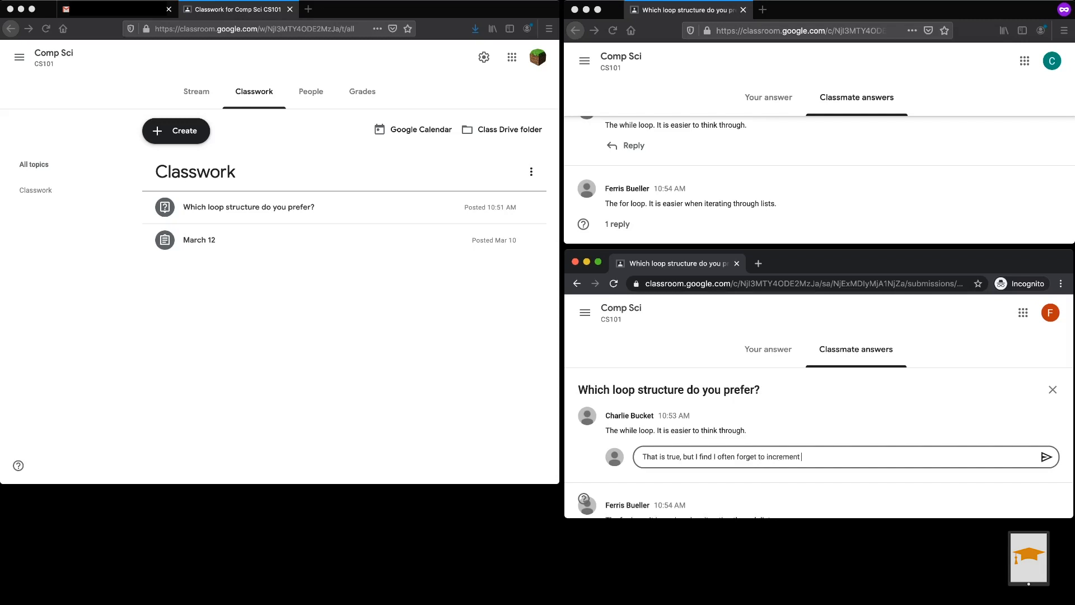
{"action": "type", "text": "my loop variable."}
{"action": "key", "text": "Return"}
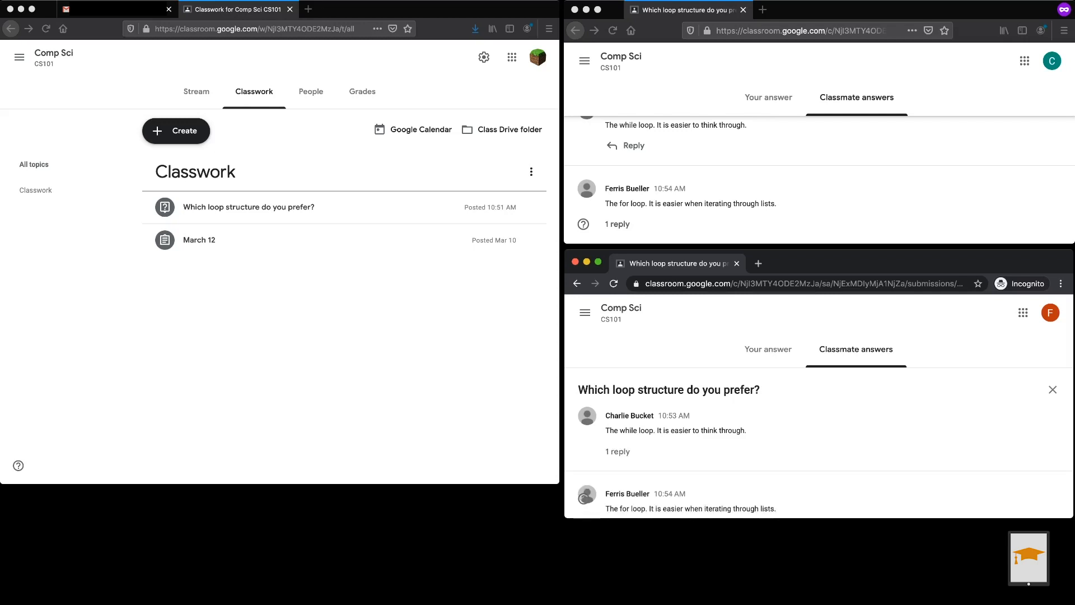
- As the first student, expand the classmate's reply to the while loop answer and respond with "Ah, yes I can understand that."
{"action": "scroll", "coordinate": [819, 443], "scroll_direction": "down", "scroll_amount": 1}
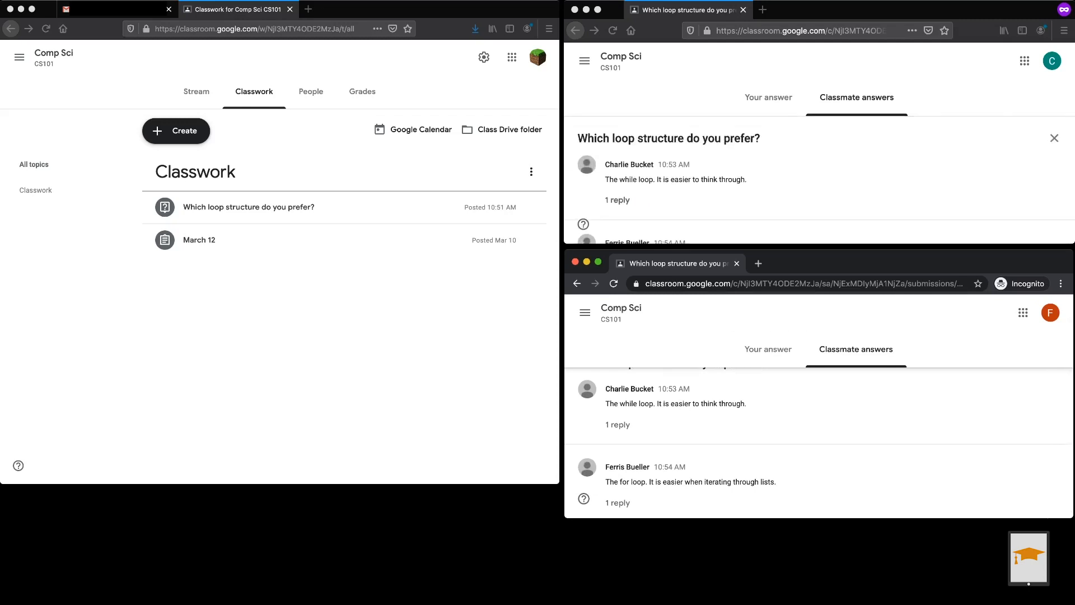
{"action": "left_click", "coordinate": [617, 200]}
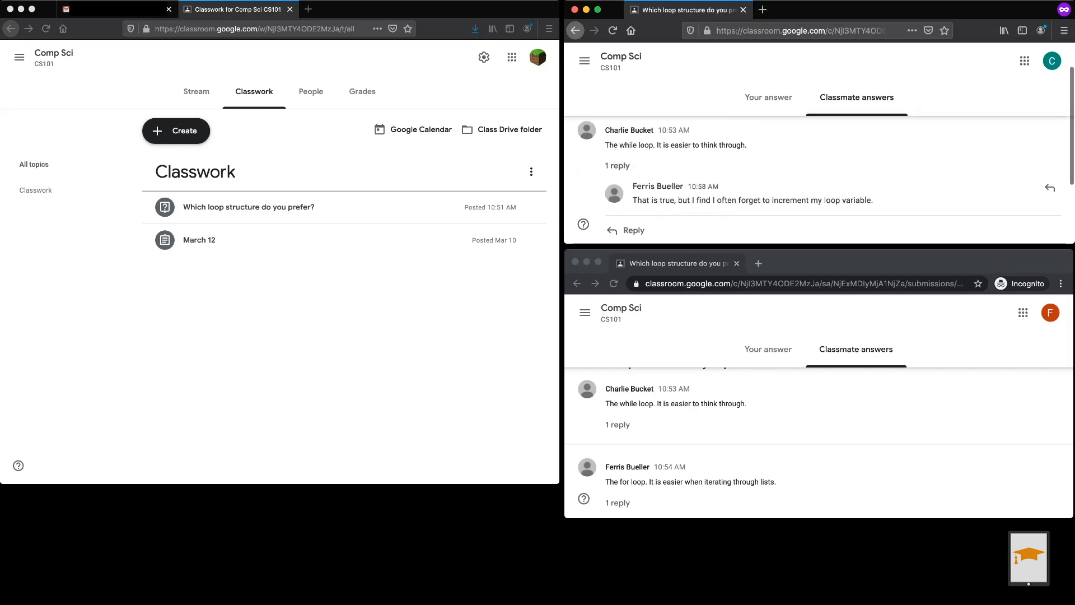
{"action": "left_click", "coordinate": [632, 224]}
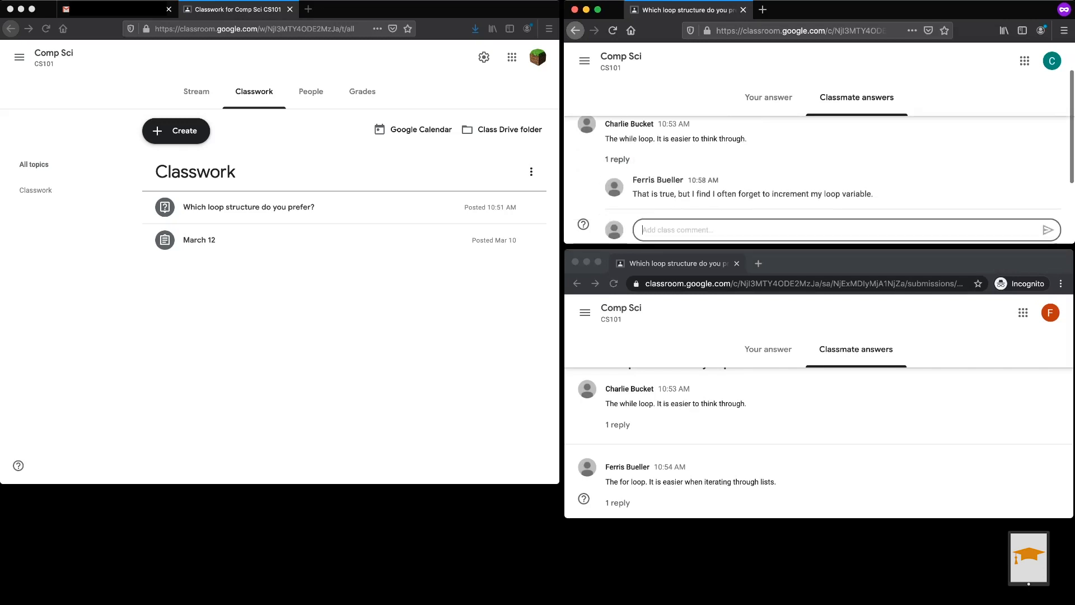
{"action": "scroll", "coordinate": [633, 224], "scroll_direction": "down", "scroll_amount": 1}
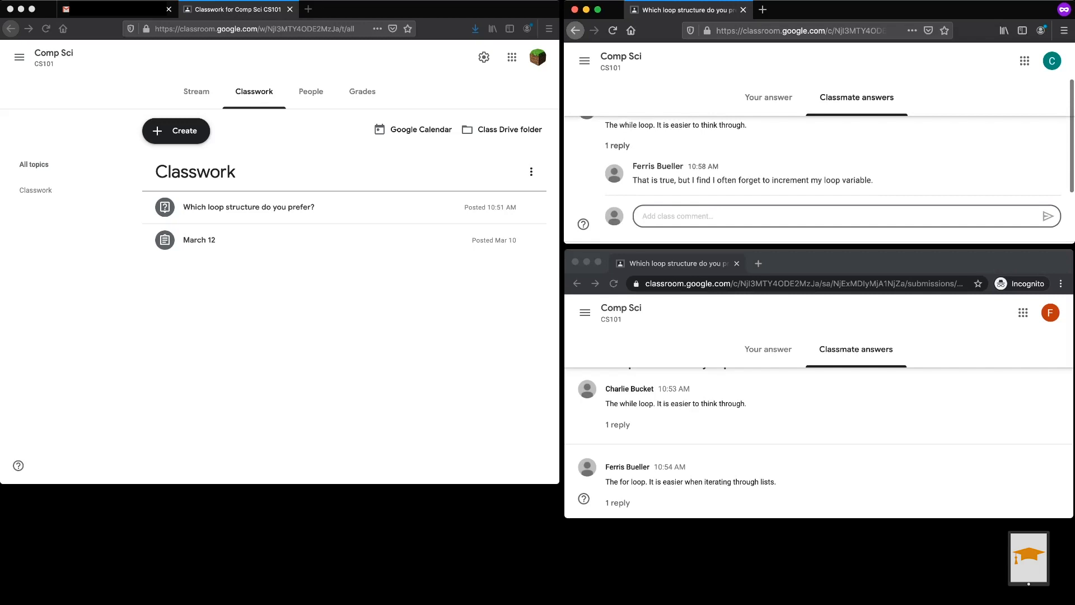
{"action": "type", "text": "Ah,"}
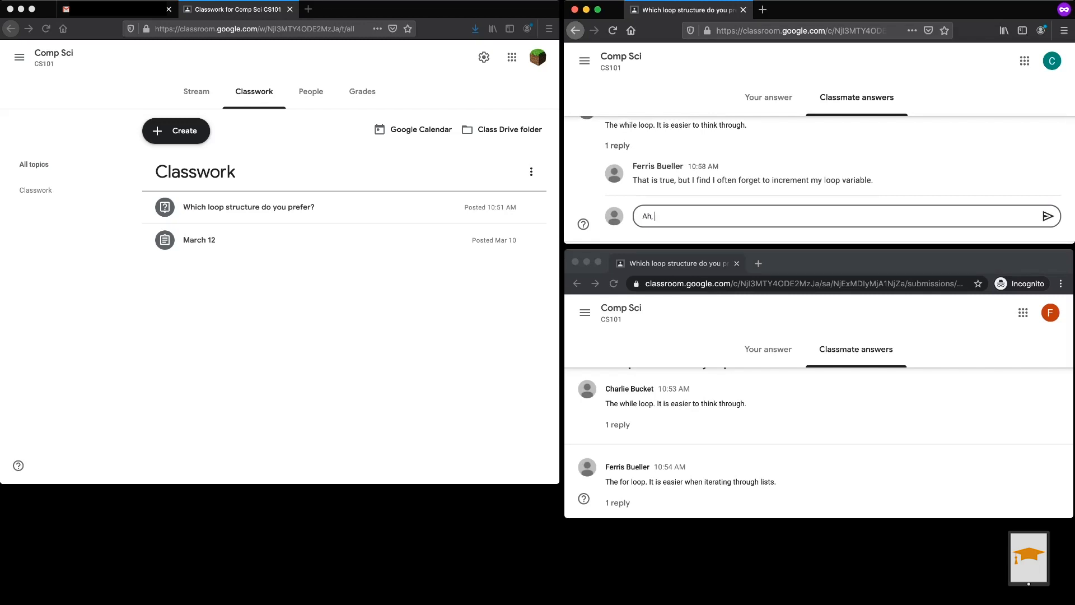
{"action": "type", "text": " yes I can understand that."}
{"action": "left_click", "coordinate": [1048, 216]}
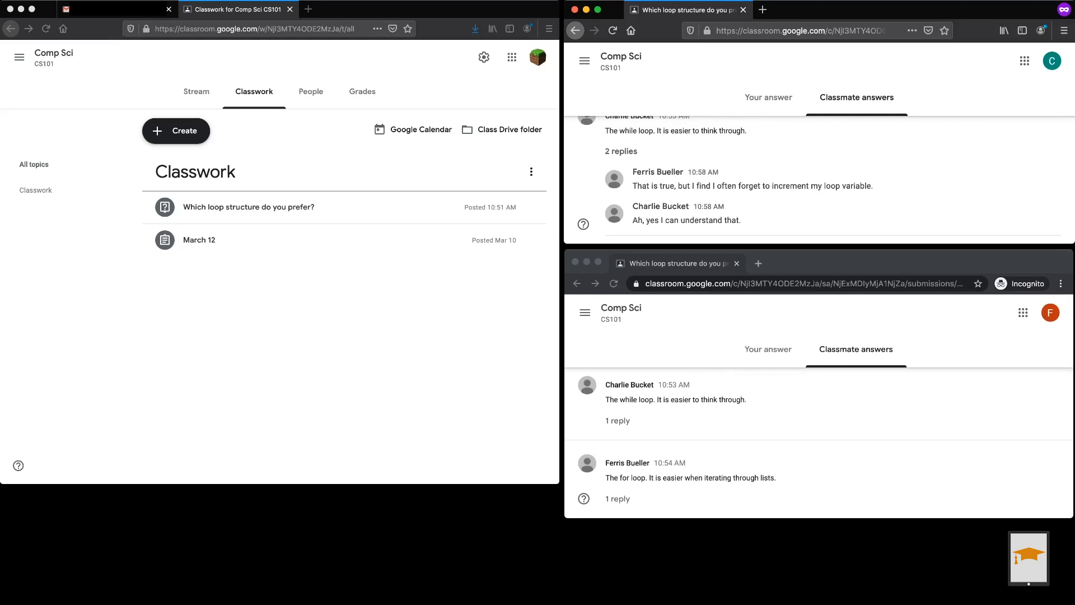
- In the teacher's window, open the turned-in answers for "Which loop structure do you prefer?" and review the replies under both answers
{"action": "left_click", "coordinate": [314, 207]}
{"action": "left_click", "coordinate": [313, 207]}
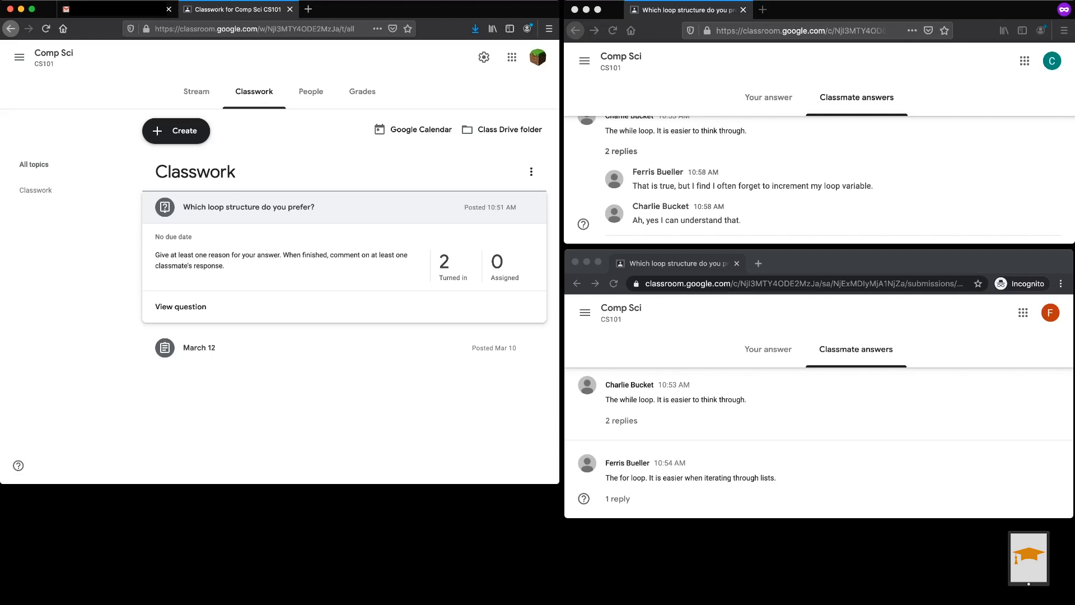
{"action": "left_click", "coordinate": [446, 265]}
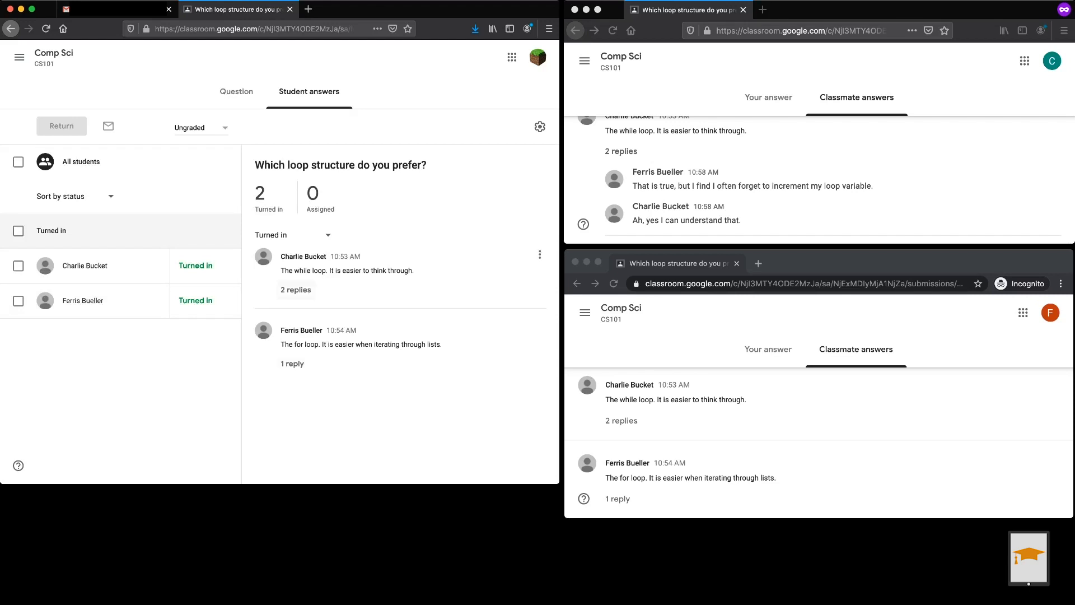
{"action": "left_click", "coordinate": [296, 289]}
{"action": "left_click", "coordinate": [293, 457]}
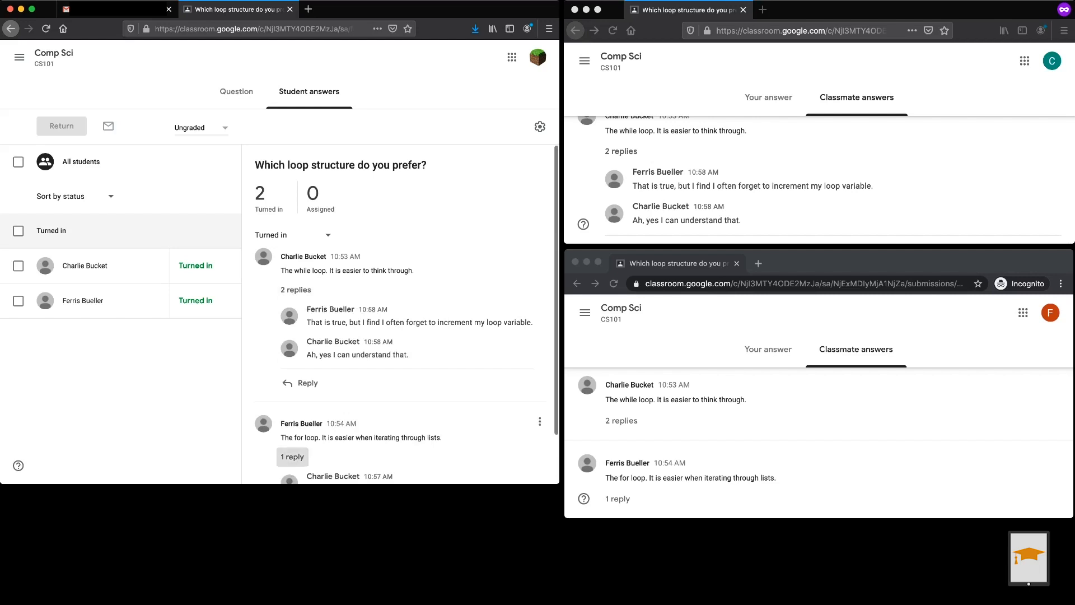
{"action": "scroll", "coordinate": [401, 348], "scroll_direction": "down", "scroll_amount": 2}
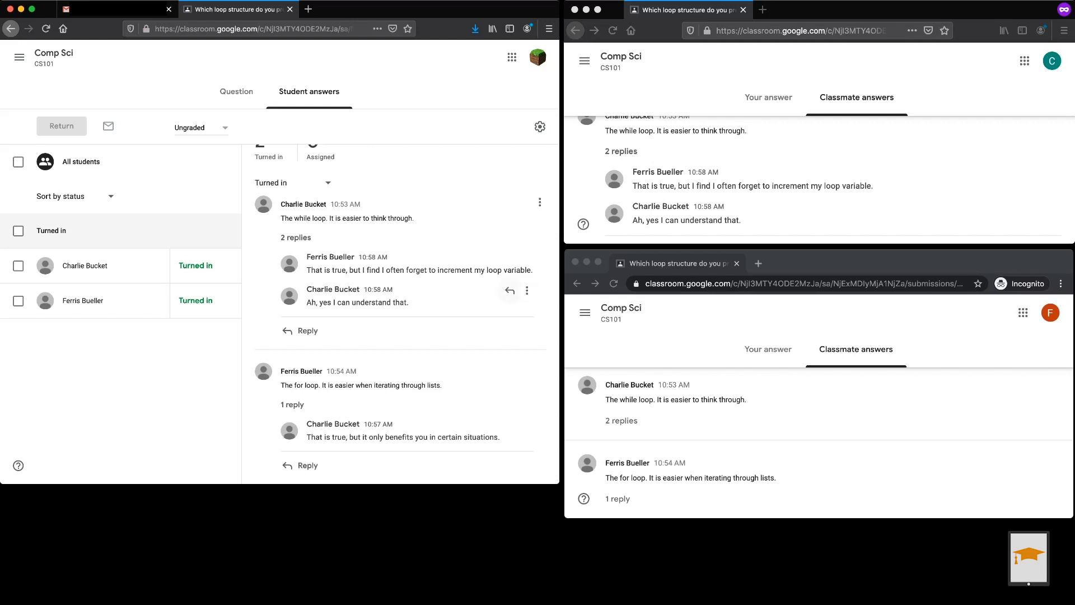
- Start a teacher reply to the comment "Ah, yes I can understand that." and view that comment's delete and mute options
{"action": "left_click", "coordinate": [510, 290]}
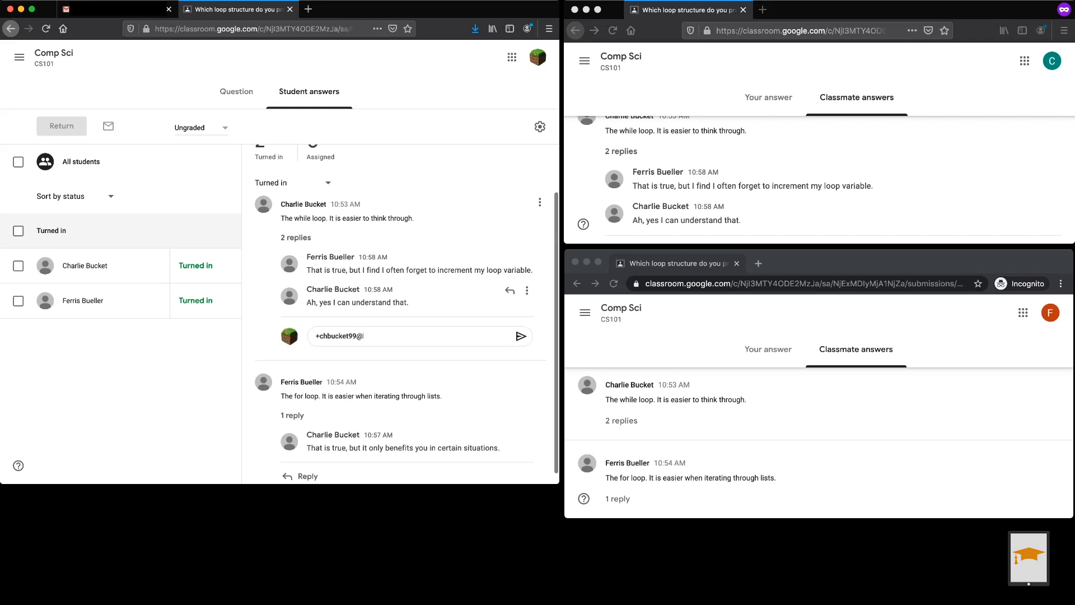
{"action": "left_click", "coordinate": [527, 290]}
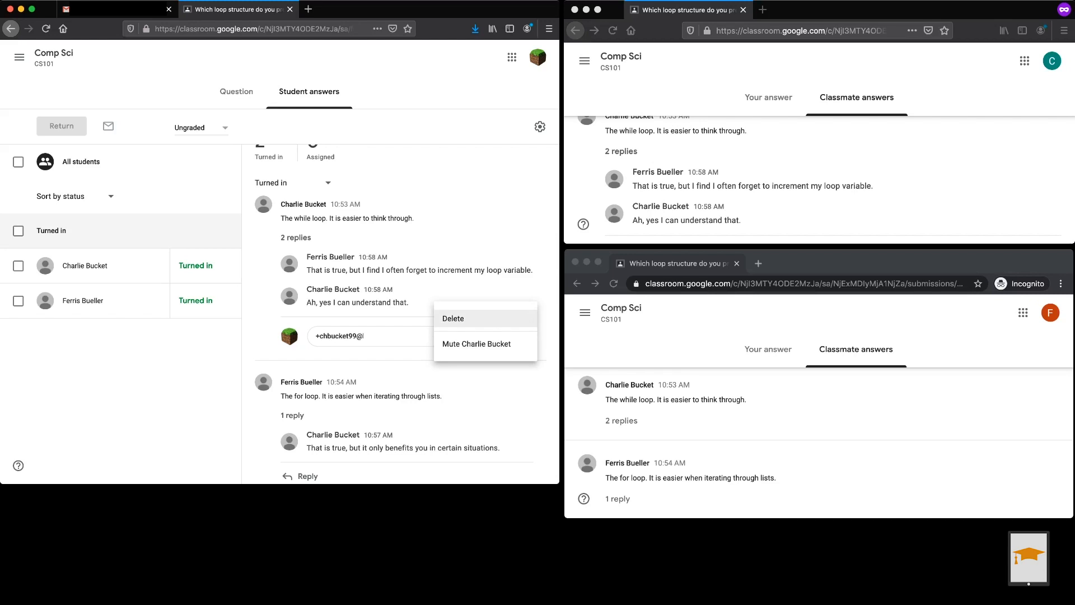
{"action": "key", "text": "Escape"}
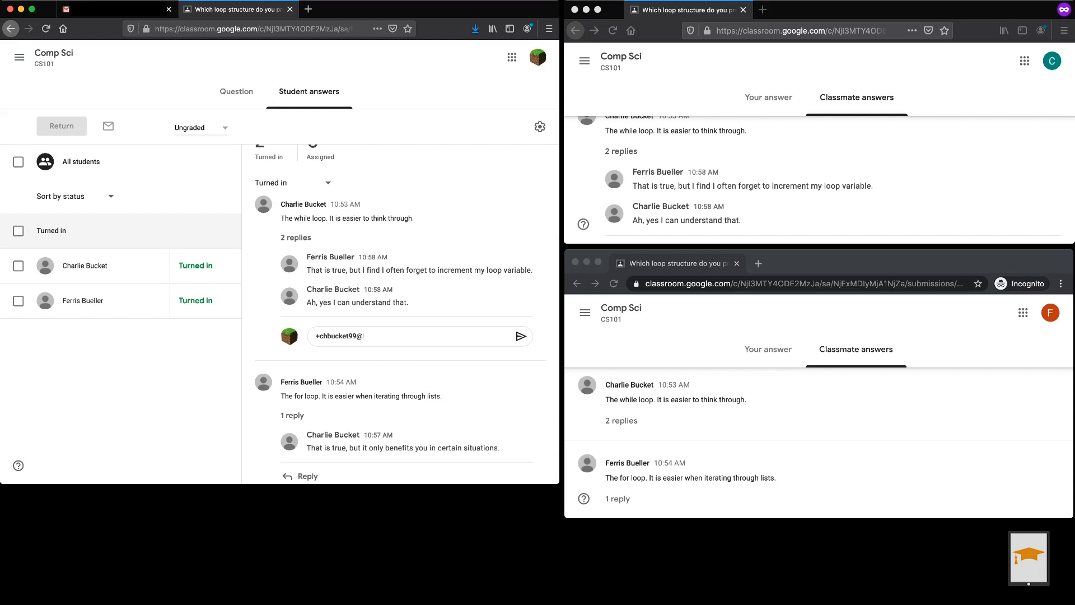